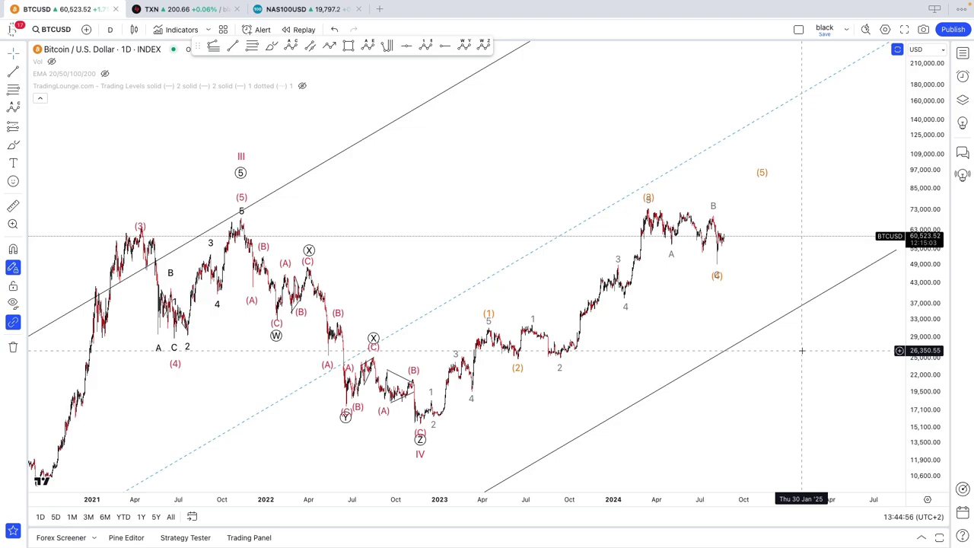
Step: Nudge the primary wave's (5) target slightly right and its (3) point slightly down
{"action": "scroll", "coordinate": [798, 351], "scroll_direction": "up", "scroll_amount": 1}
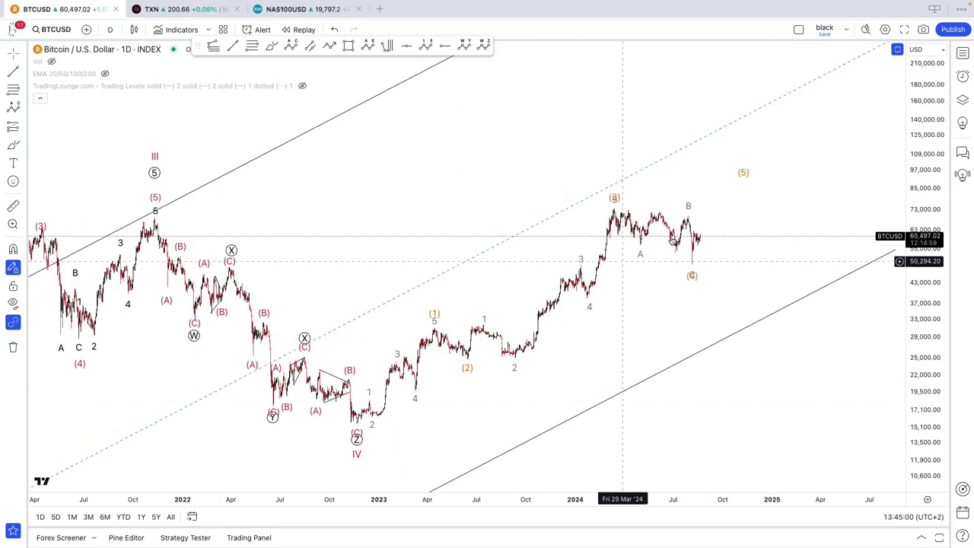
{"action": "left_click_drag", "start_coordinate": [744, 175], "coordinate": [748, 174]}
{"action": "left_click", "coordinate": [707, 179]}
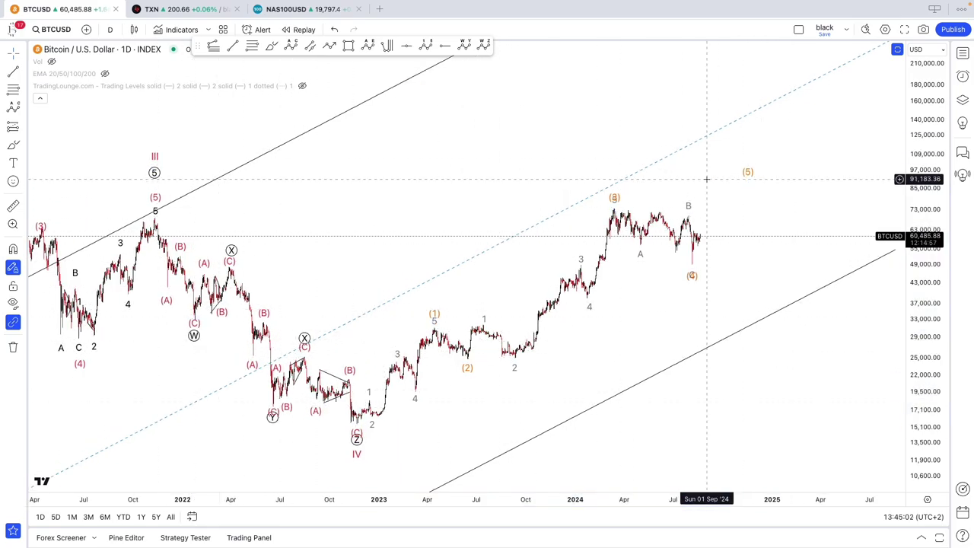
{"action": "scroll", "coordinate": [707, 179], "scroll_direction": "up", "scroll_amount": 2}
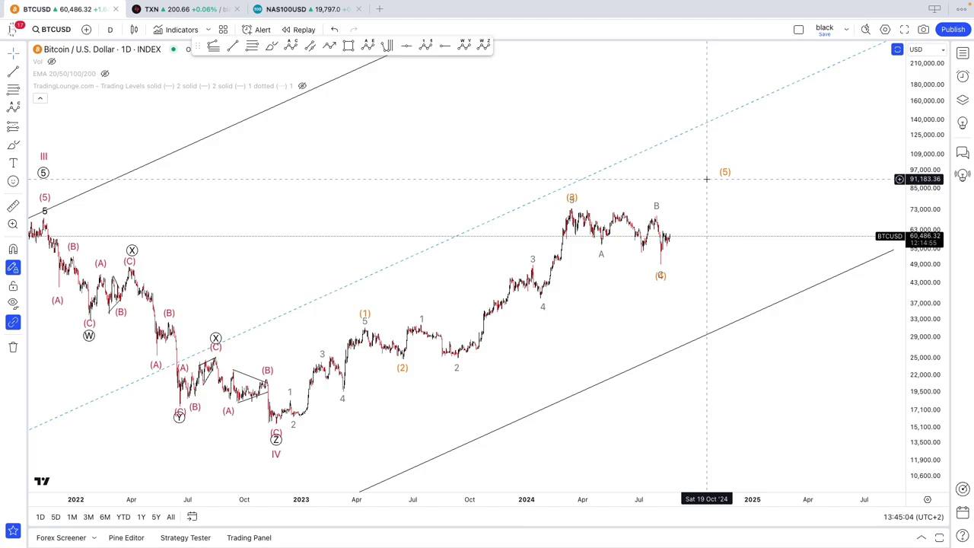
{"action": "left_click", "coordinate": [563, 198]}
{"action": "left_click_drag", "start_coordinate": [564, 198], "coordinate": [565, 207]}
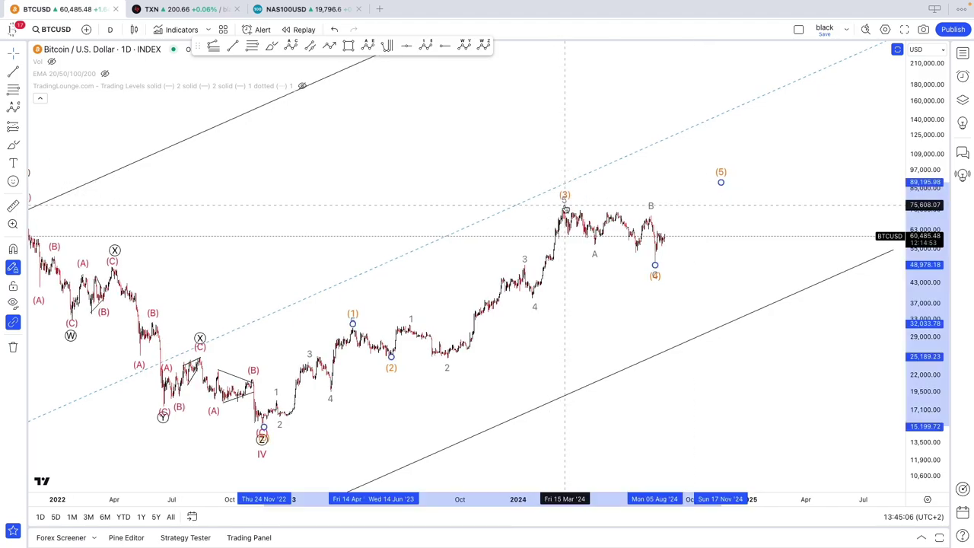
{"action": "left_click", "coordinate": [604, 196]}
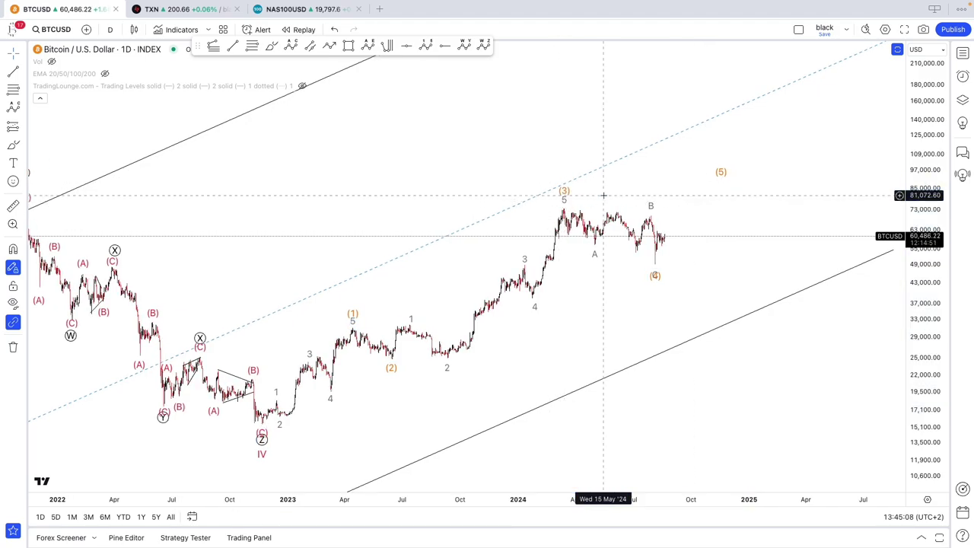
Step: Lower the wave (4) point to the early-August low on the daily chart
{"action": "scroll", "coordinate": [609, 196], "scroll_direction": "up", "scroll_amount": 2}
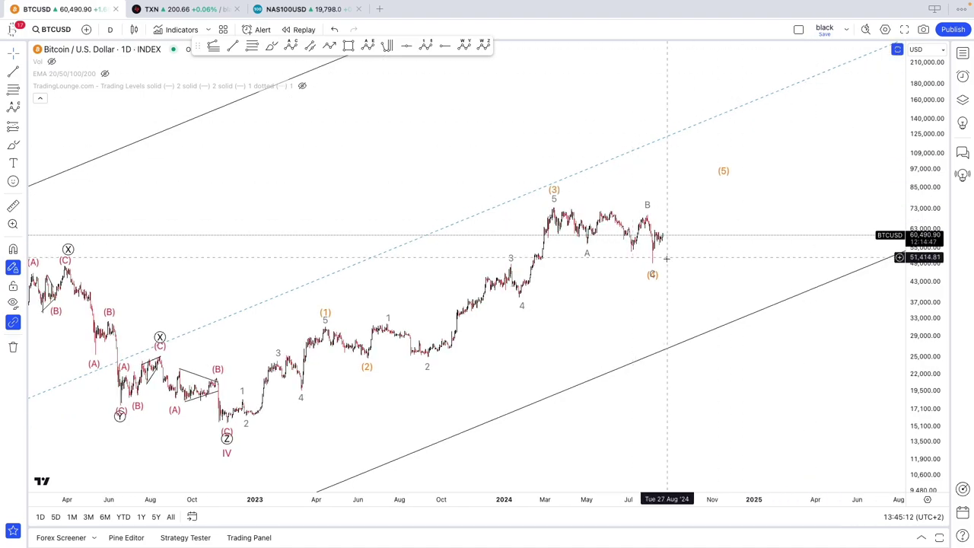
{"action": "left_click", "coordinate": [653, 262]}
{"action": "scroll", "coordinate": [690, 261], "scroll_direction": "up", "scroll_amount": 2}
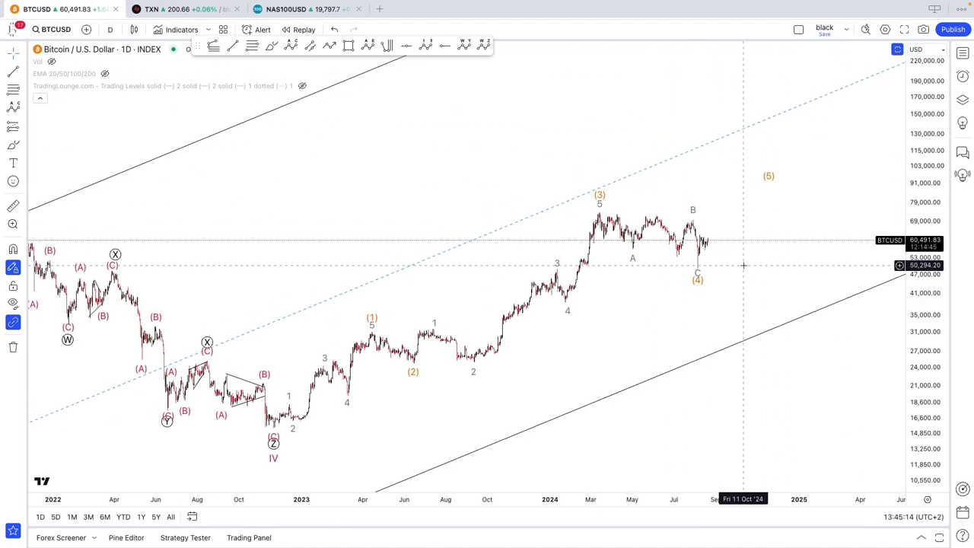
{"action": "scroll", "coordinate": [744, 265], "scroll_direction": "down", "scroll_amount": 1}
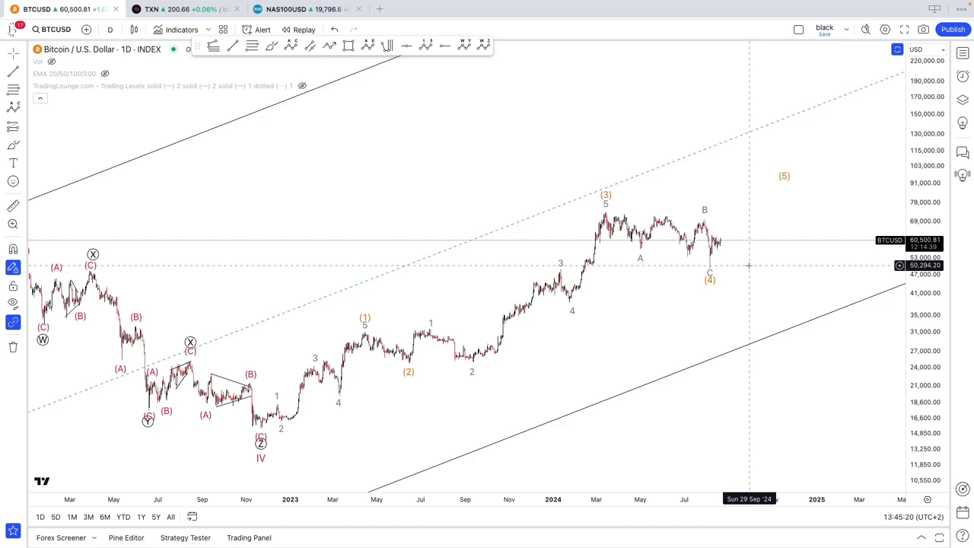
{"action": "scroll", "coordinate": [749, 266], "scroll_direction": "up", "scroll_amount": 3}
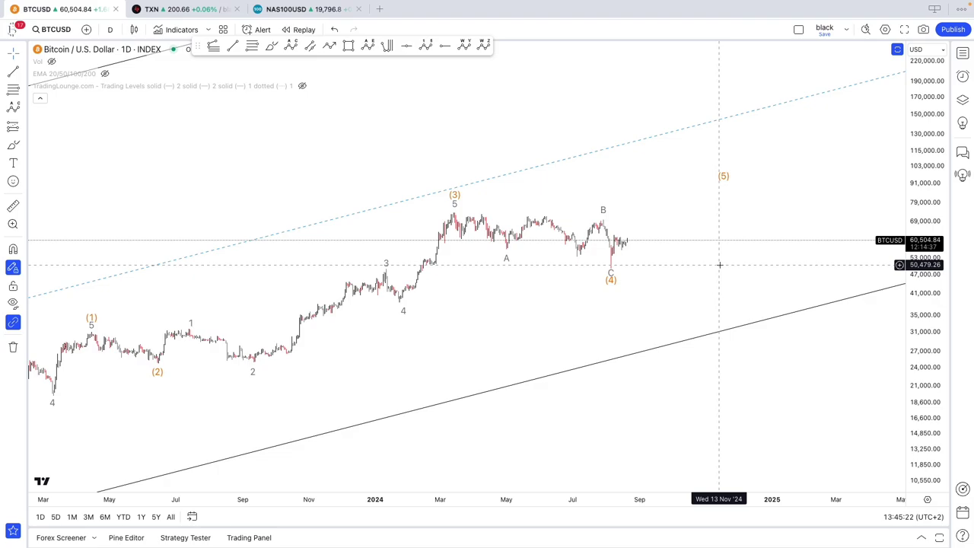
{"action": "scroll", "coordinate": [720, 265], "scroll_direction": "left", "scroll_amount": 5}
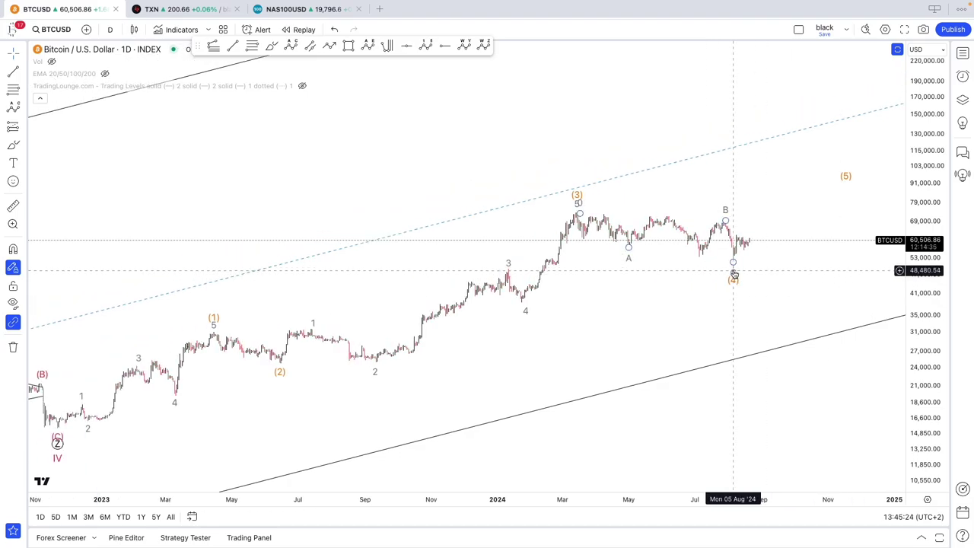
{"action": "left_click_drag", "start_coordinate": [733, 274], "coordinate": [732, 287]}
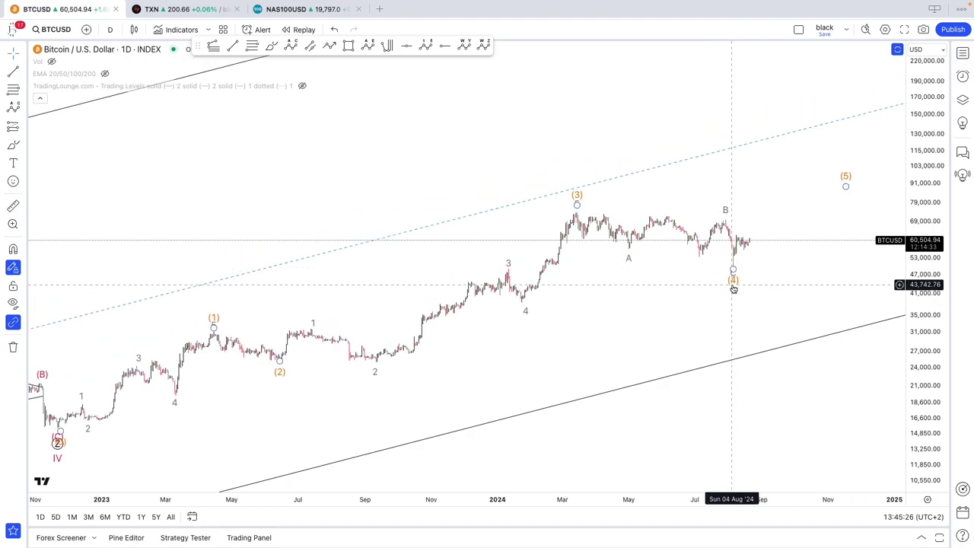
Step: Switch the Bitcoin chart to 1-hour candles and auto-fit the price scale
{"action": "left_click", "coordinate": [109, 29]}
{"action": "left_click", "coordinate": [114, 335]}
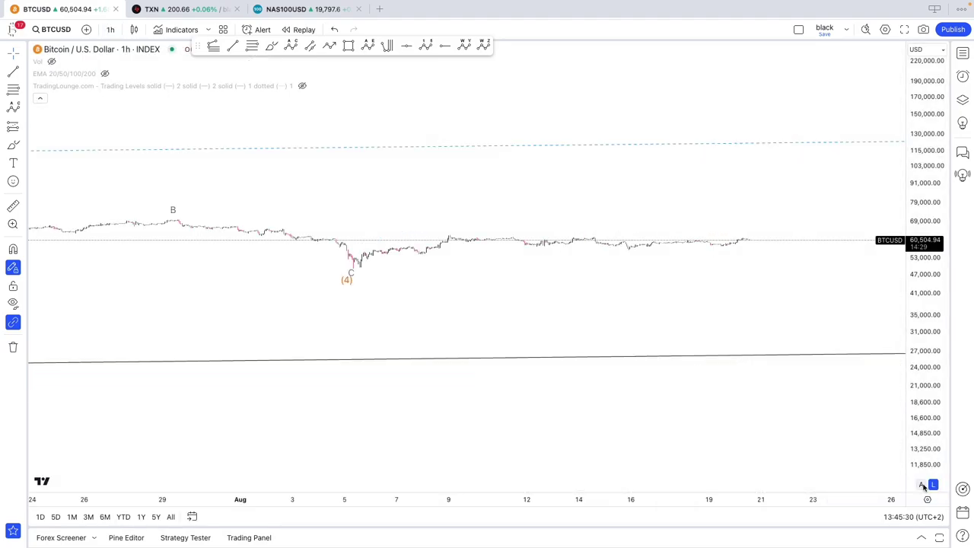
{"action": "left_click", "coordinate": [922, 485]}
{"action": "scroll", "coordinate": [845, 353], "scroll_direction": "down", "scroll_amount": 2}
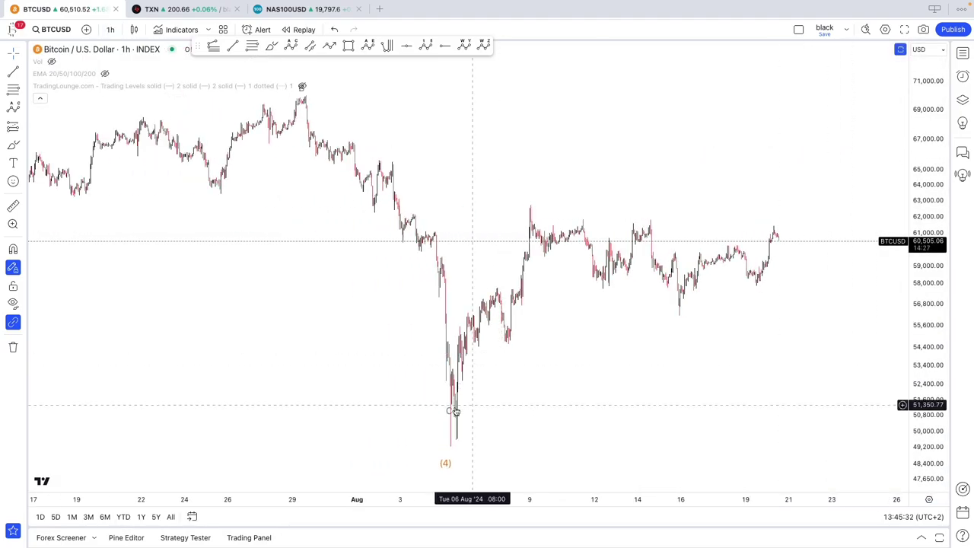
Step: Recenter on the August low, reset the chart scaling, and open the Object Tree
{"action": "left_click", "coordinate": [449, 442]}
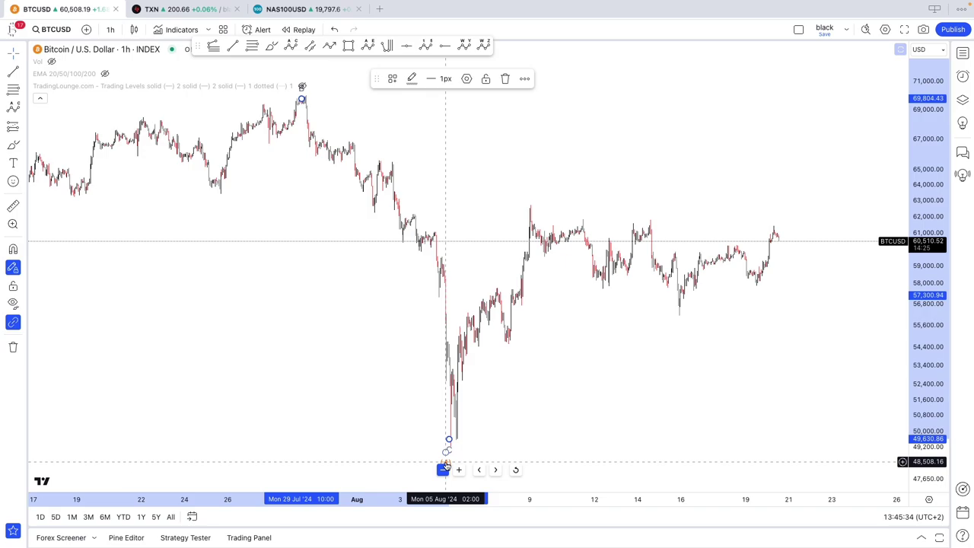
{"action": "left_click", "coordinate": [446, 456]}
{"action": "left_click_drag", "start_coordinate": [447, 453], "coordinate": [421, 381]}
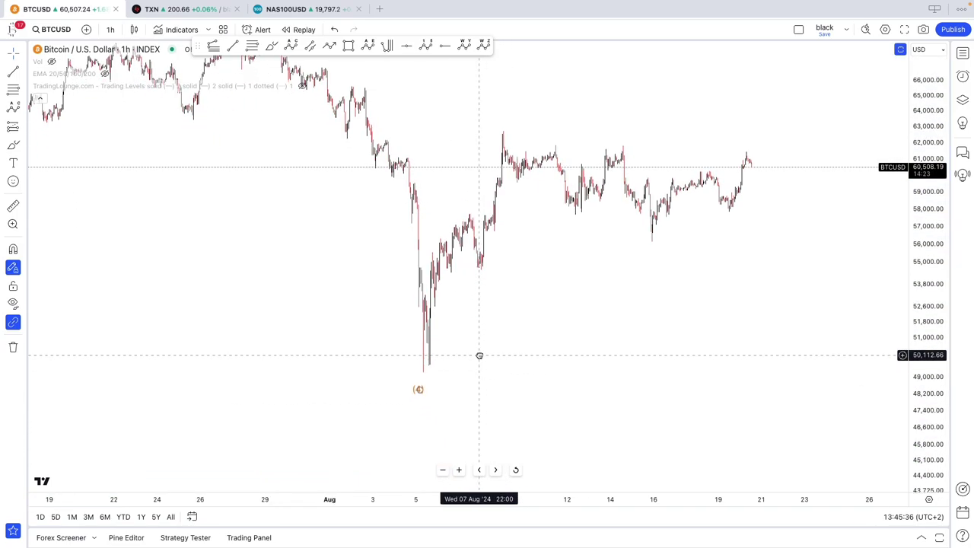
{"action": "left_click", "coordinate": [421, 377]}
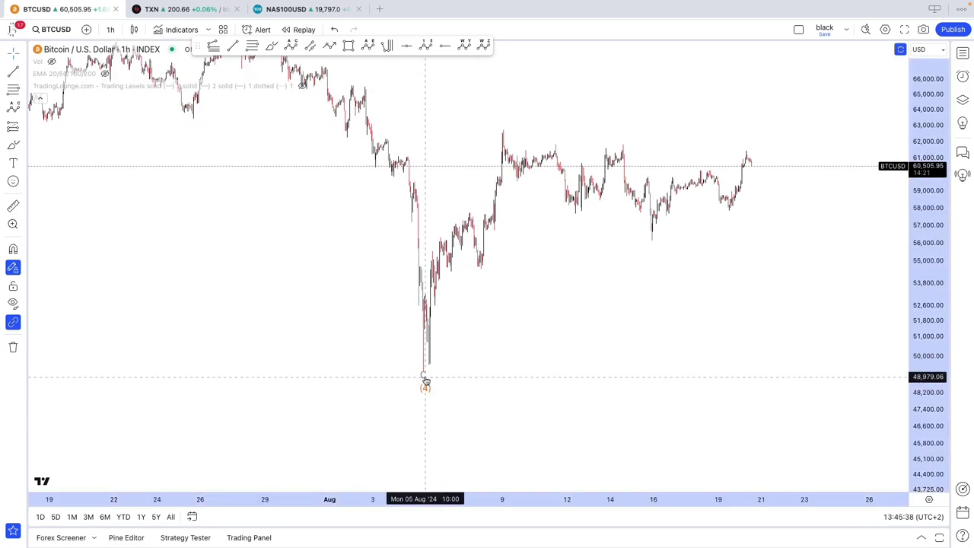
{"action": "key", "text": "alt+r"}
{"action": "scroll", "coordinate": [816, 115], "scroll_direction": "up", "scroll_amount": 3}
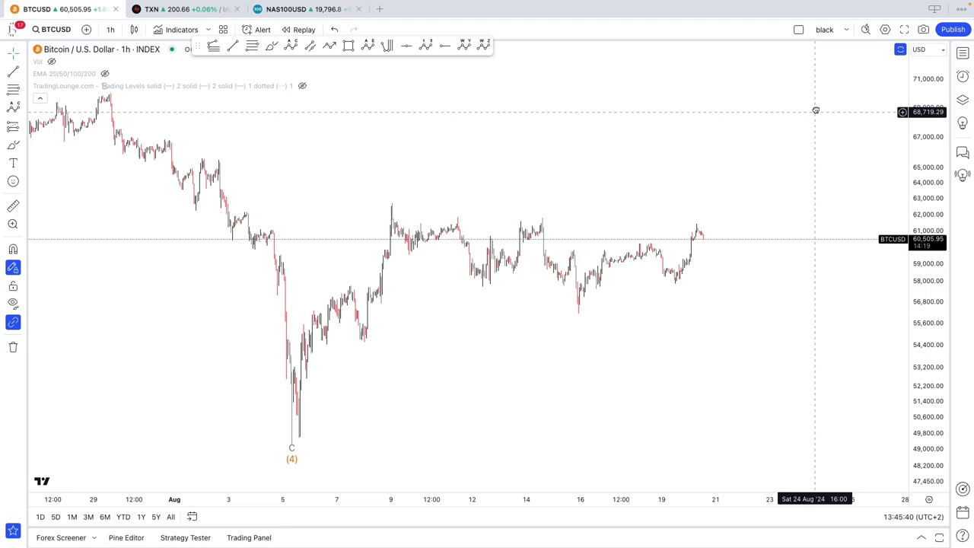
{"action": "scroll", "coordinate": [818, 91], "scroll_direction": "up", "scroll_amount": 2}
{"action": "left_click", "coordinate": [963, 100]}
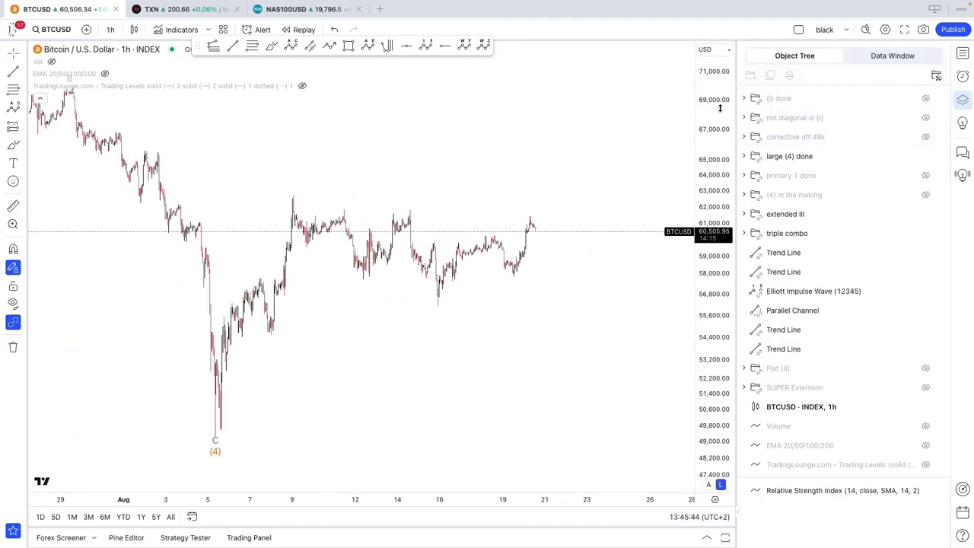
Step: Widen the chart beside the Object Tree and unhide the '(i) done' wave count
{"action": "scroll", "coordinate": [594, 148], "scroll_direction": "left", "scroll_amount": 1}
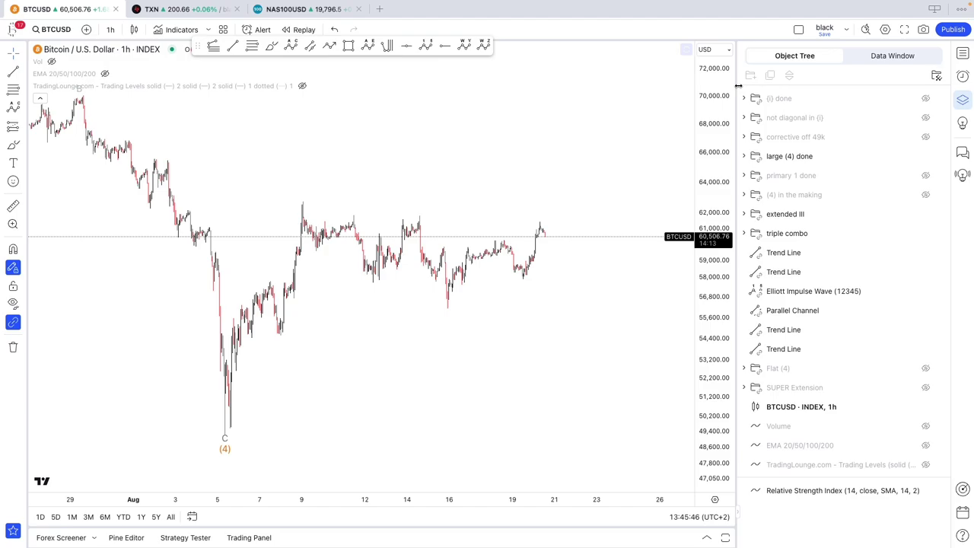
{"action": "left_click_drag", "start_coordinate": [737, 160], "coordinate": [777, 164]}
{"action": "left_click", "coordinate": [925, 98]}
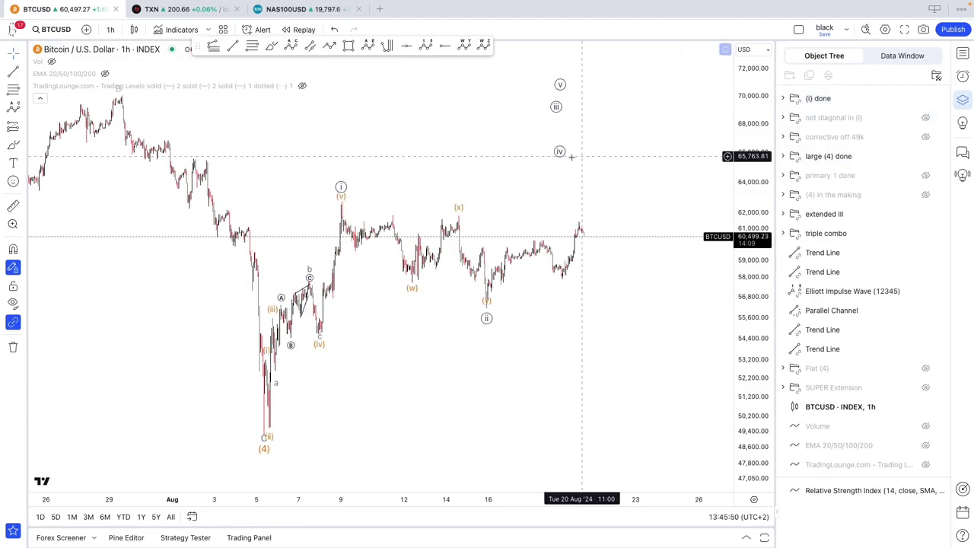
{"action": "scroll", "coordinate": [383, 159], "scroll_direction": "up", "scroll_amount": 2}
{"action": "scroll", "coordinate": [198, 342], "scroll_direction": "up", "scroll_amount": 5}
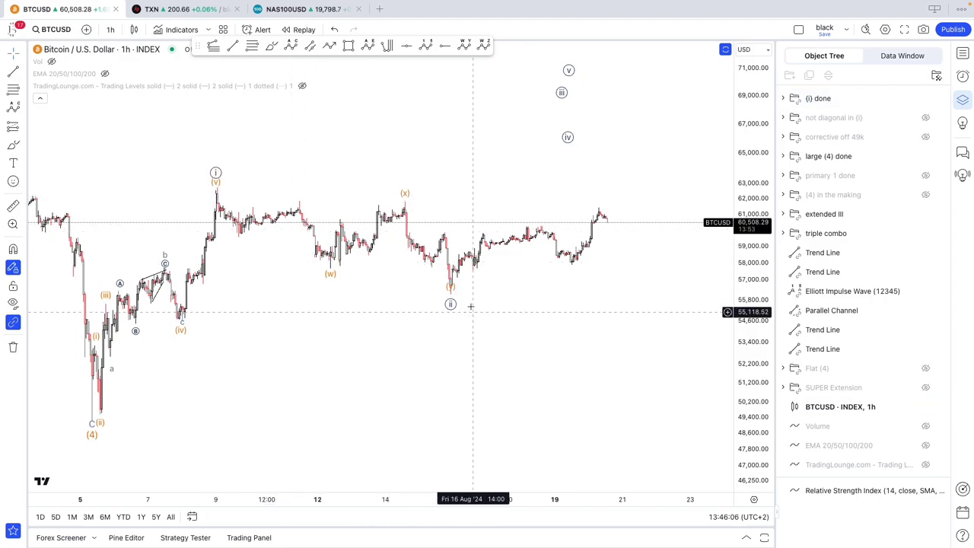
Step: Move the (iv) and (v) projection points further to the right
{"action": "left_click", "coordinate": [452, 292]}
{"action": "scroll", "coordinate": [451, 289], "scroll_direction": "right", "scroll_amount": 5}
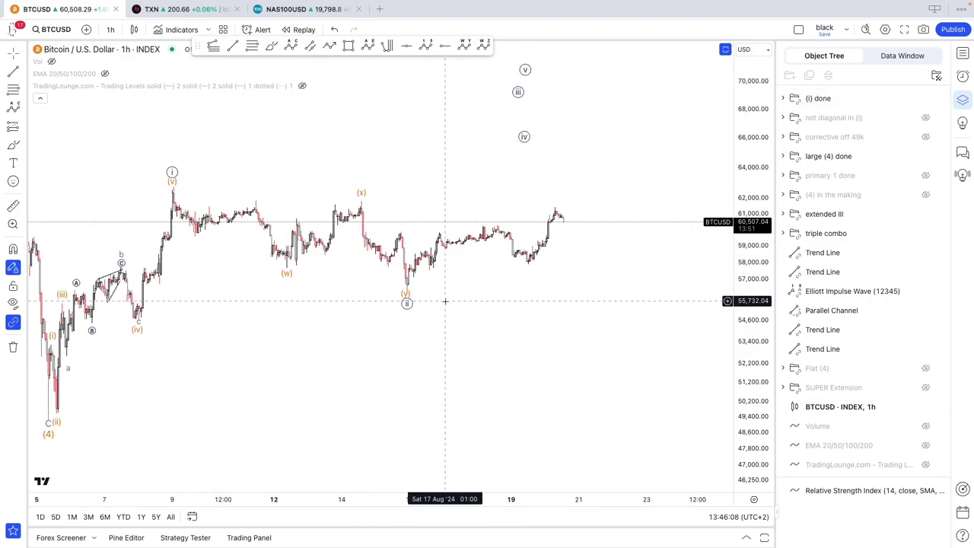
{"action": "mouse_move", "coordinate": [449, 144]}
{"action": "left_mouse_down"}
{"action": "mouse_move", "coordinate": [486, 100]}
{"action": "mouse_move", "coordinate": [711, 107]}
{"action": "left_mouse_up"}
{"action": "left_click_drag", "start_coordinate": [466, 251], "coordinate": [416, 258]}
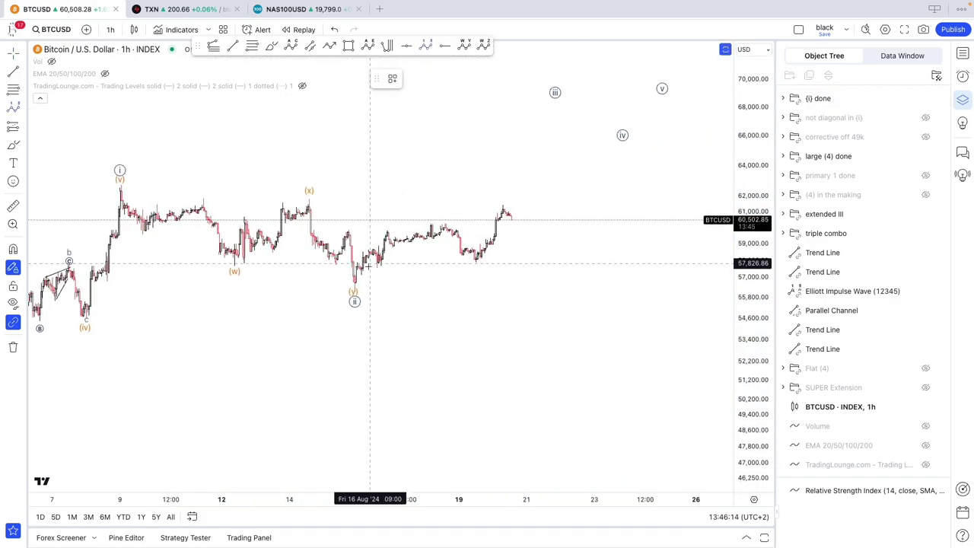
Step: Draw a new five-point impulse wave starting at the mid-August dip
{"action": "left_click", "coordinate": [354, 291]}
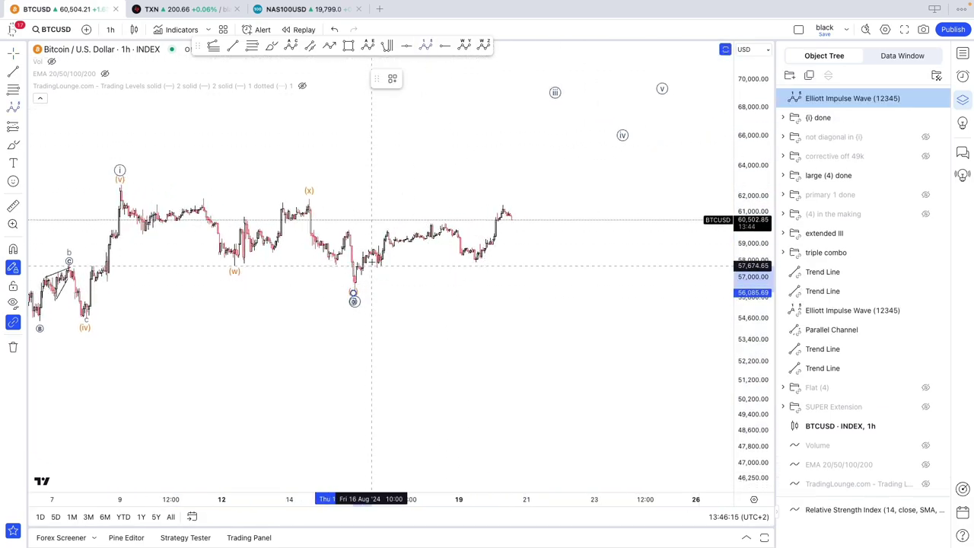
{"action": "left_click", "coordinate": [430, 226]}
{"action": "left_click", "coordinate": [475, 262]}
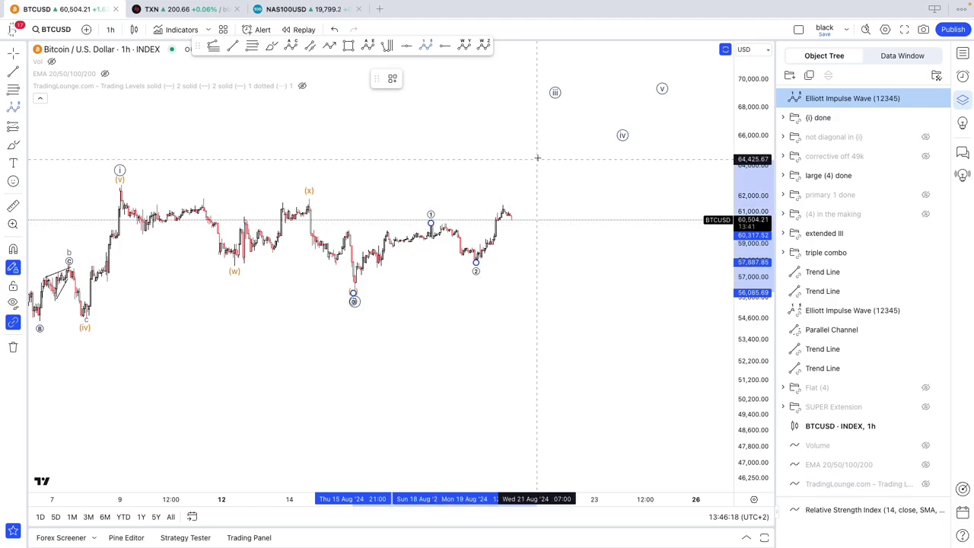
{"action": "left_click", "coordinate": [555, 142]}
{"action": "left_click", "coordinate": [569, 157]}
{"action": "left_click", "coordinate": [613, 110]}
Step: Set the new wave to Minute degree, colour it orange, and file it in '(i) done'
{"action": "right_click", "coordinate": [613, 111]}
{"action": "mouse_move", "coordinate": [655, 365]}
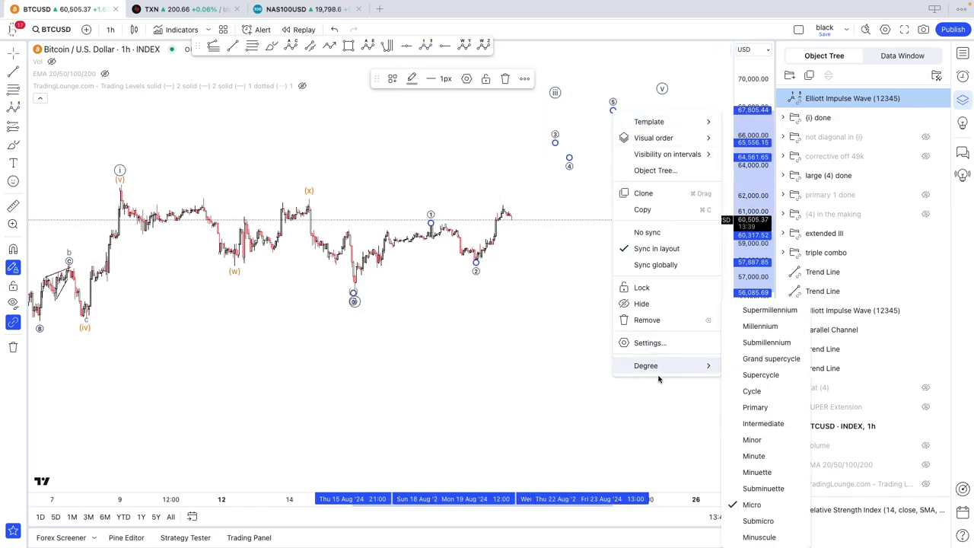
{"action": "left_click", "coordinate": [756, 457]}
{"action": "right_click", "coordinate": [430, 215]}
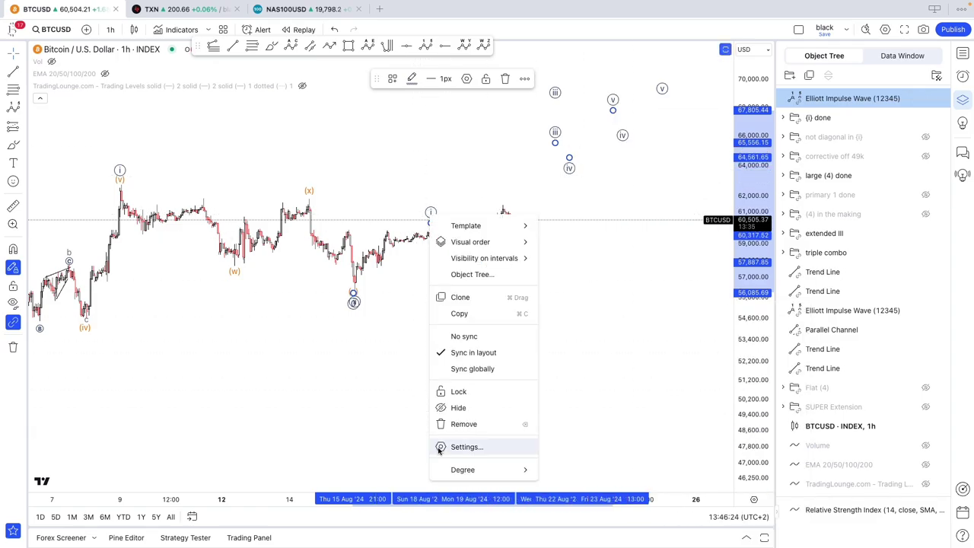
{"action": "mouse_move", "coordinate": [504, 471]}
{"action": "left_click", "coordinate": [571, 457]}
{"action": "left_click", "coordinate": [412, 78]}
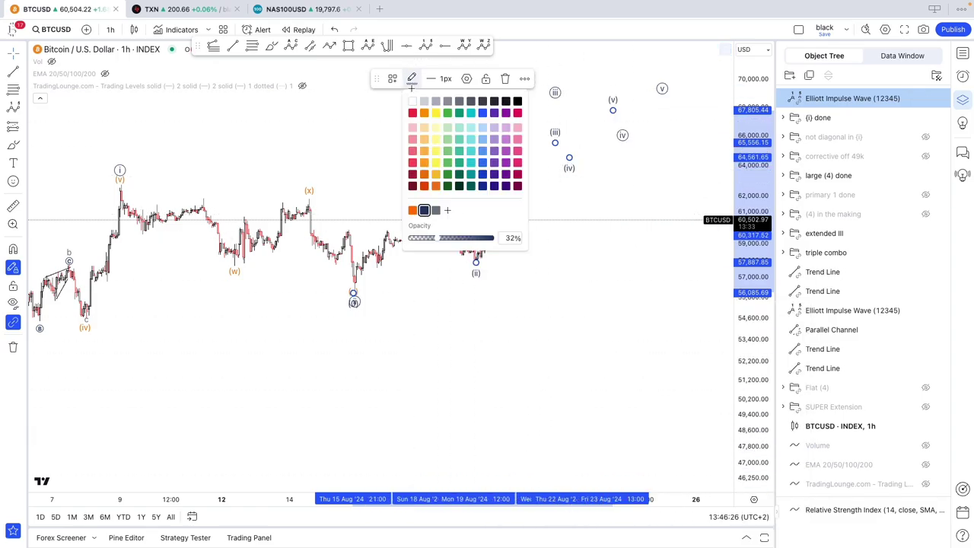
{"action": "left_click", "coordinate": [412, 212]}
{"action": "left_click_drag", "start_coordinate": [807, 98], "coordinate": [813, 120]}
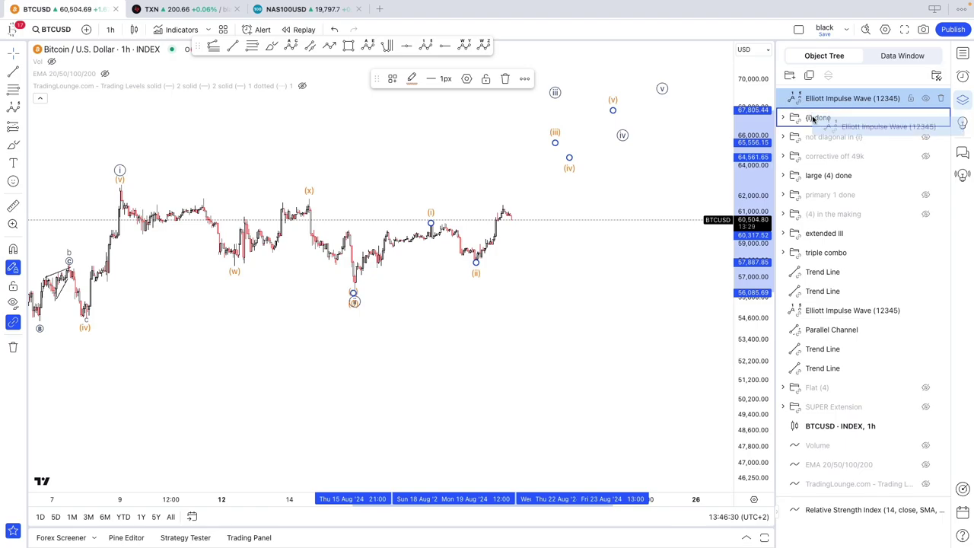
{"action": "left_click_drag", "start_coordinate": [813, 119], "coordinate": [813, 118]}
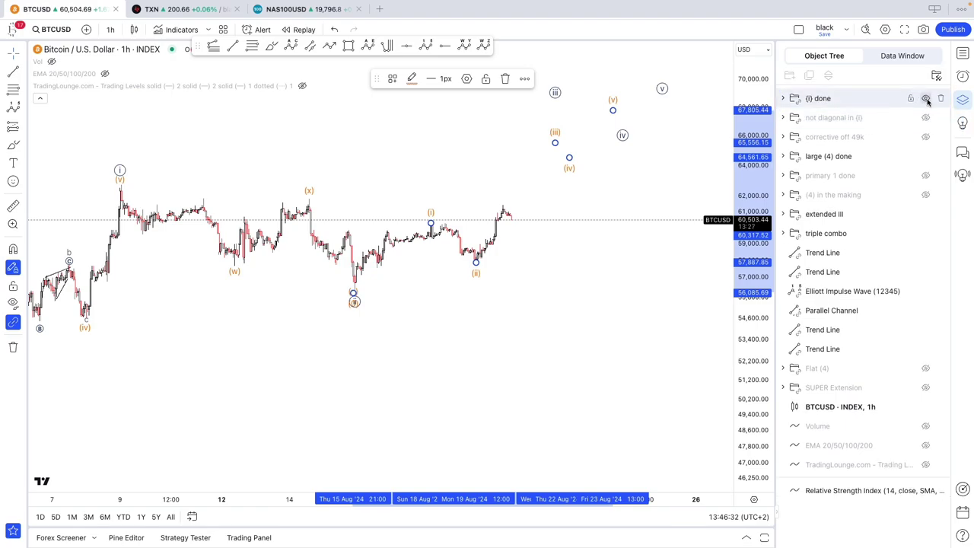
Step: Sketch a stray brush stroke on the chart and undo it
{"action": "left_click", "coordinate": [611, 151]}
{"action": "scroll", "coordinate": [590, 168], "scroll_direction": "up", "scroll_amount": 3}
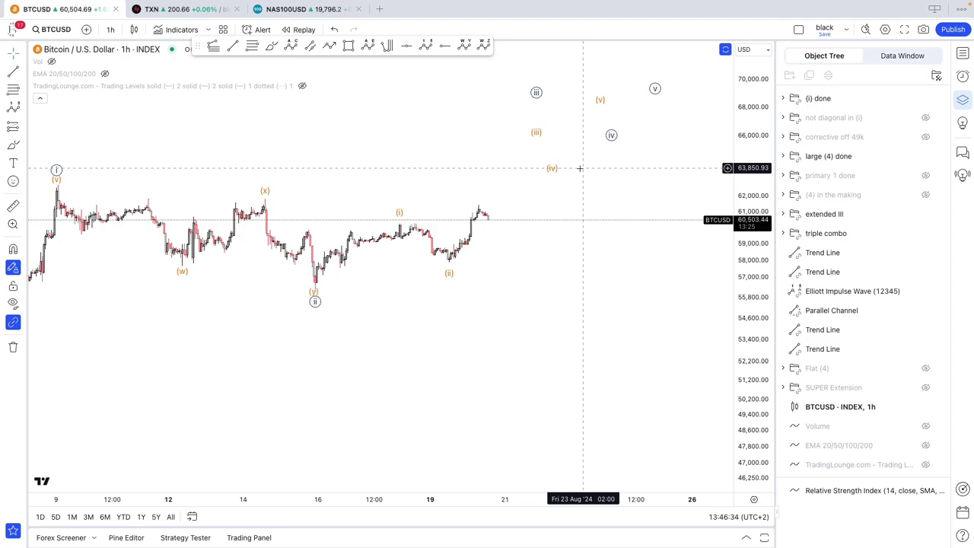
{"action": "left_click", "coordinate": [402, 232]}
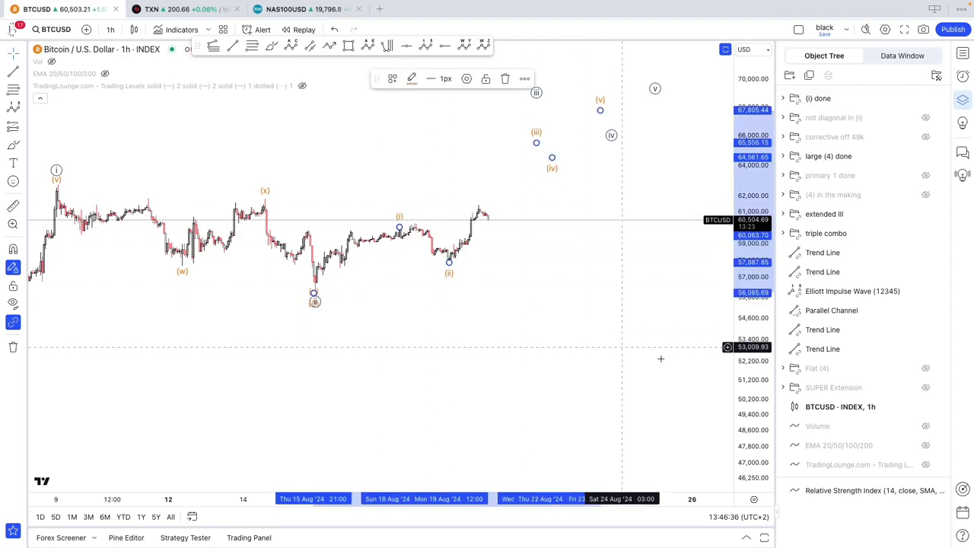
{"action": "left_click", "coordinate": [420, 196]}
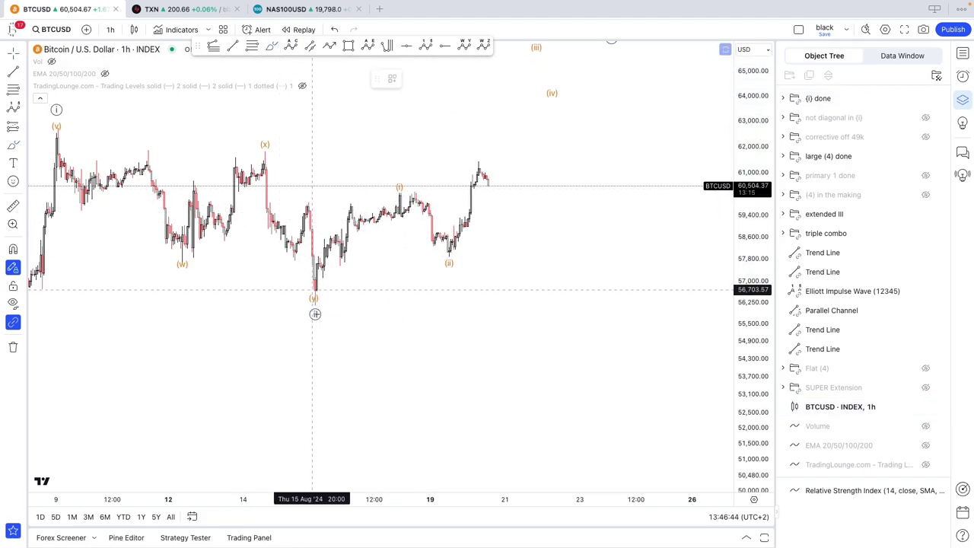
{"action": "left_click_drag", "start_coordinate": [330, 244], "coordinate": [402, 192]}
{"action": "key", "text": "ctrl+z"}
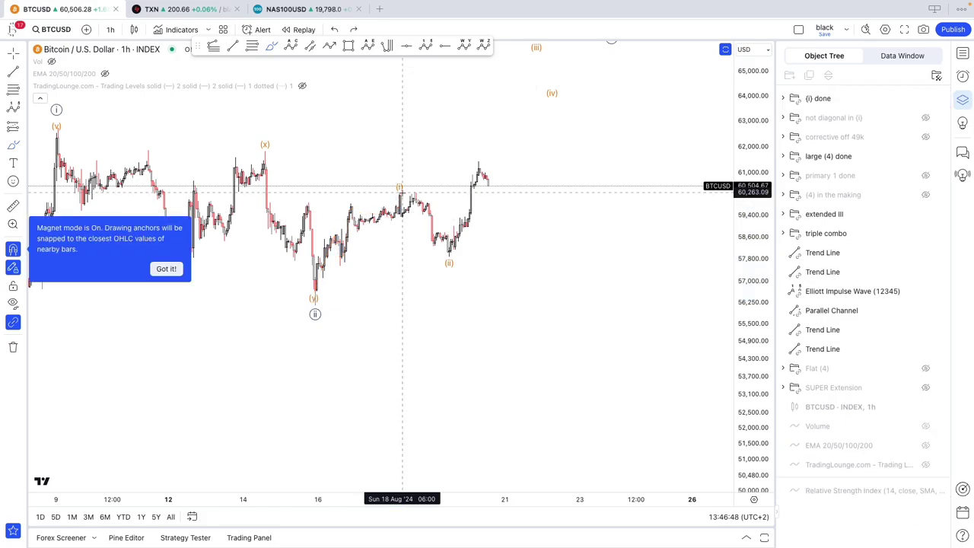
Step: Hide the '(i) done' wave count in the Object Tree
{"action": "scroll", "coordinate": [417, 226], "scroll_direction": "down", "scroll_amount": 3}
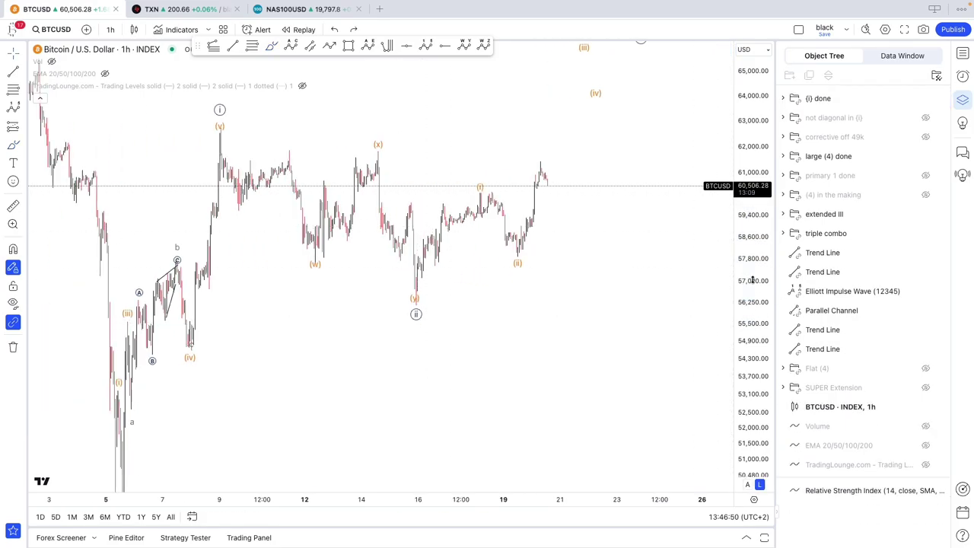
{"action": "scroll", "coordinate": [602, 358], "scroll_direction": "down", "scroll_amount": 3}
{"action": "scroll", "coordinate": [744, 415], "scroll_direction": "up", "scroll_amount": 2}
{"action": "scroll", "coordinate": [695, 351], "scroll_direction": "up", "scroll_amount": 2}
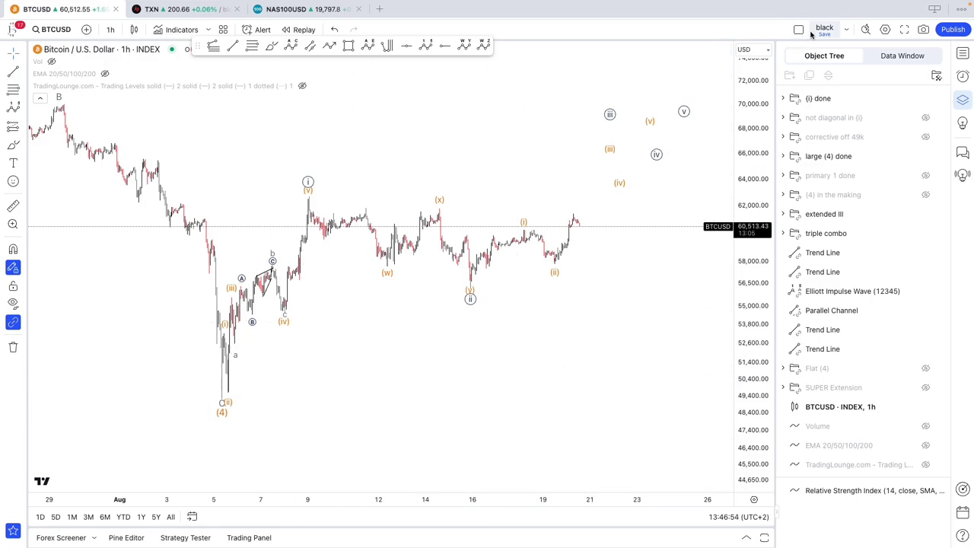
{"action": "left_click", "coordinate": [926, 98]}
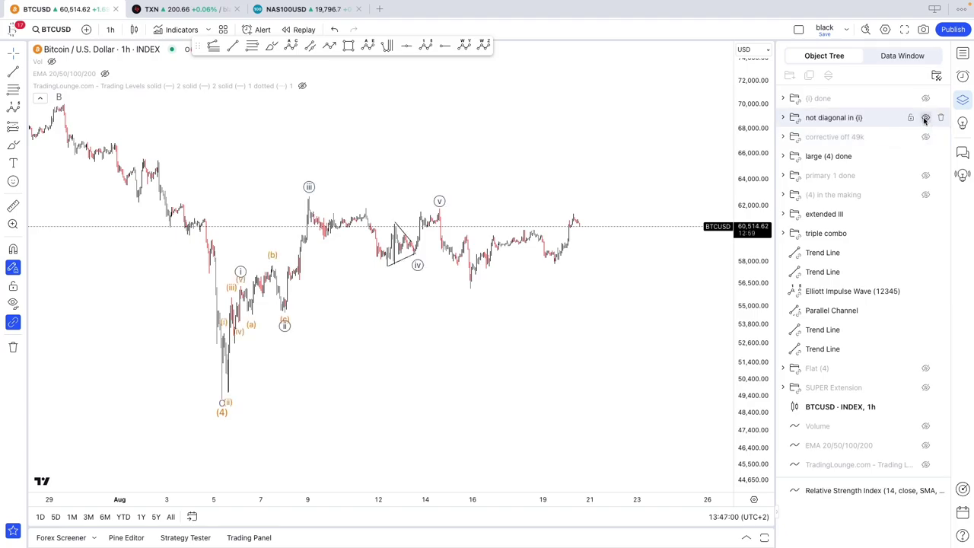
Step: Scroll the hourly Bitcoin chart to the right
{"action": "scroll", "coordinate": [424, 207], "scroll_direction": "right", "scroll_amount": 5}
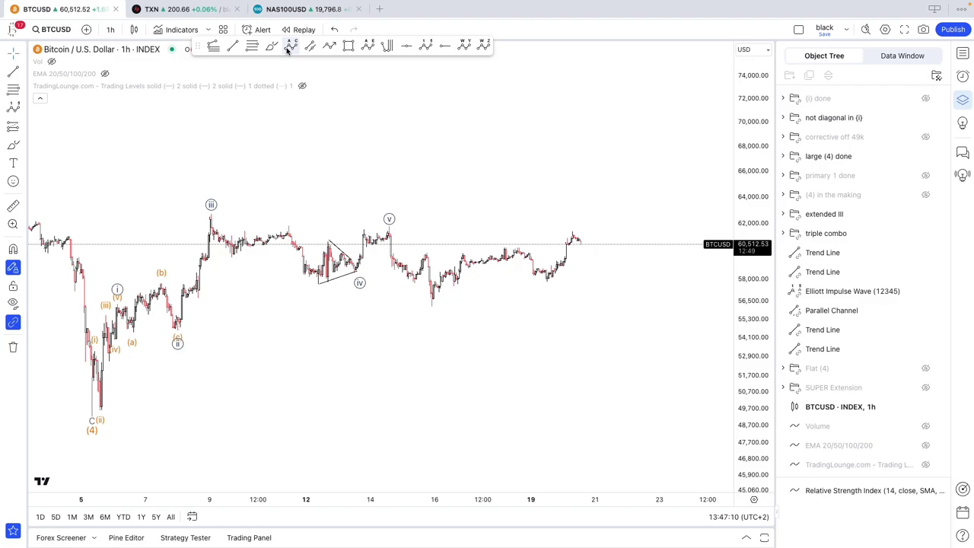
Step: Draw a new five-point impulse wave starting from the (4) low
{"action": "left_click", "coordinate": [91, 417]}
{"action": "left_click", "coordinate": [387, 212]}
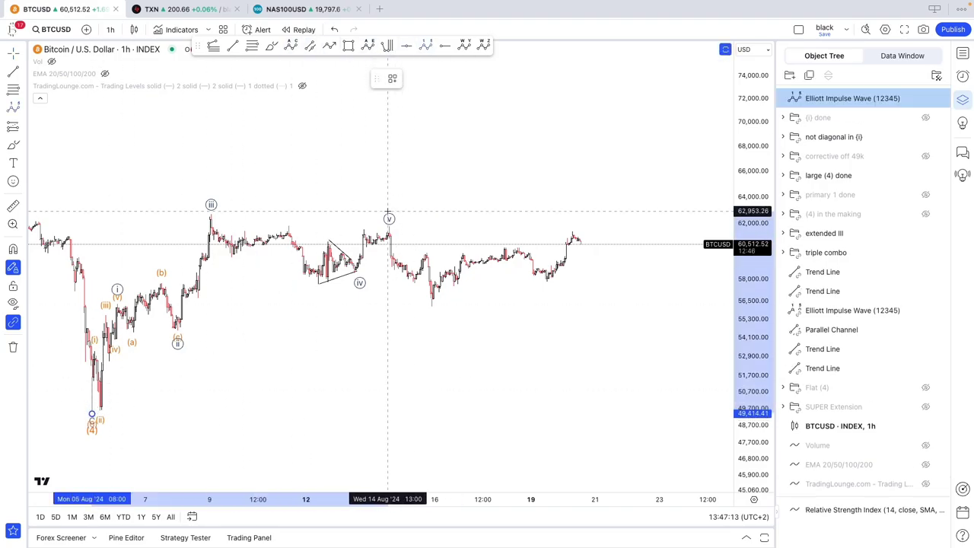
{"action": "left_click", "coordinate": [433, 309]}
{"action": "left_click", "coordinate": [657, 89]}
{"action": "left_click", "coordinate": [680, 115]}
{"action": "left_click", "coordinate": [700, 86]}
Step: Set the new wave to Minor degree and colour its 1–5 labels grey
{"action": "right_click", "coordinate": [700, 90]}
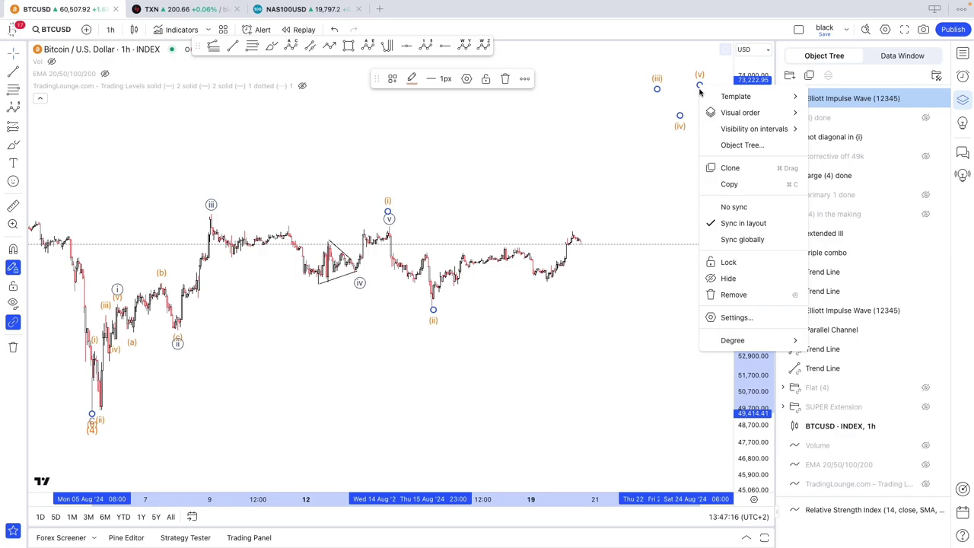
{"action": "mouse_move", "coordinate": [723, 347]}
{"action": "left_click", "coordinate": [839, 441]}
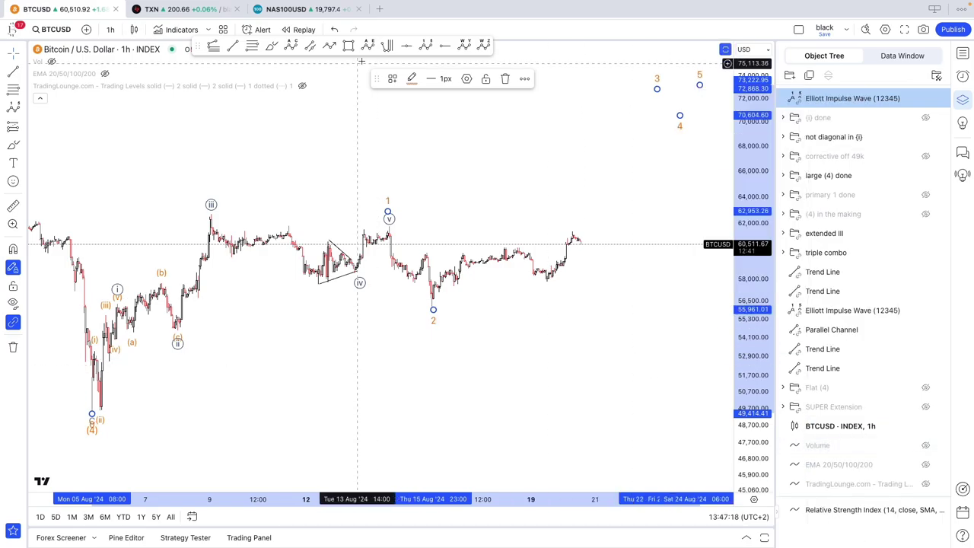
{"action": "left_click", "coordinate": [411, 78]}
{"action": "left_click", "coordinate": [487, 202]}
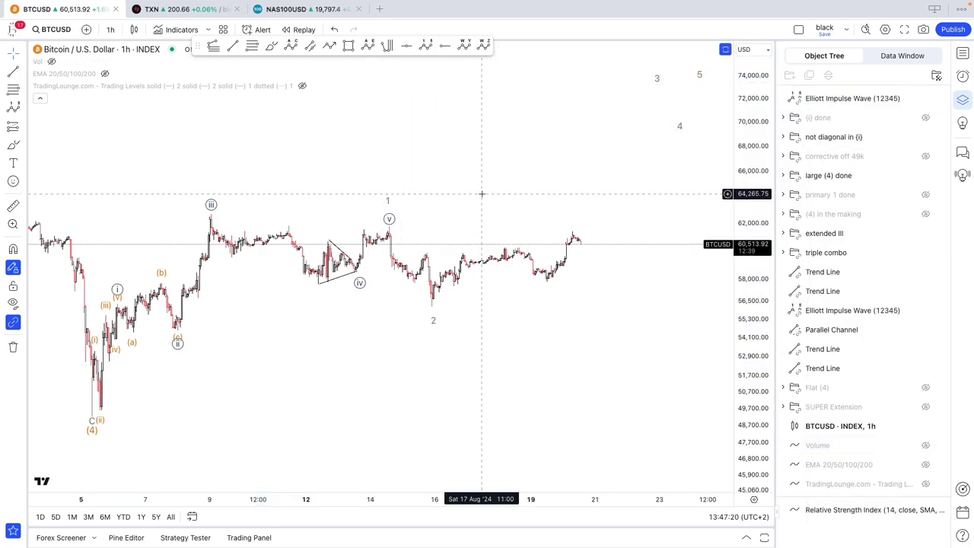
Step: File the new wave into the 'not diagonal in (i)' folder
{"action": "scroll", "coordinate": [487, 194], "scroll_direction": "down", "scroll_amount": 2}
{"action": "scroll", "coordinate": [571, 185], "scroll_direction": "right", "scroll_amount": 2}
{"action": "left_click", "coordinate": [815, 99]}
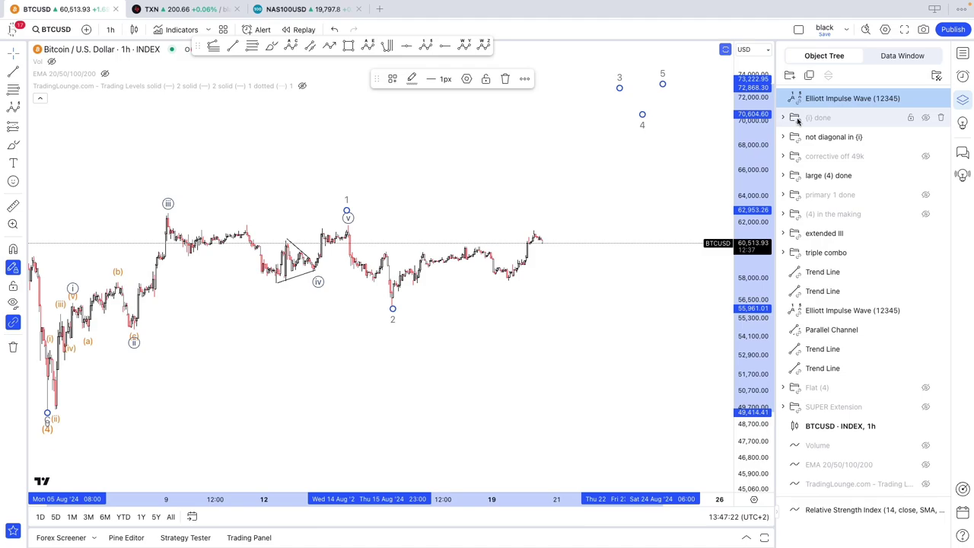
{"action": "left_click_drag", "start_coordinate": [814, 99], "coordinate": [816, 137]}
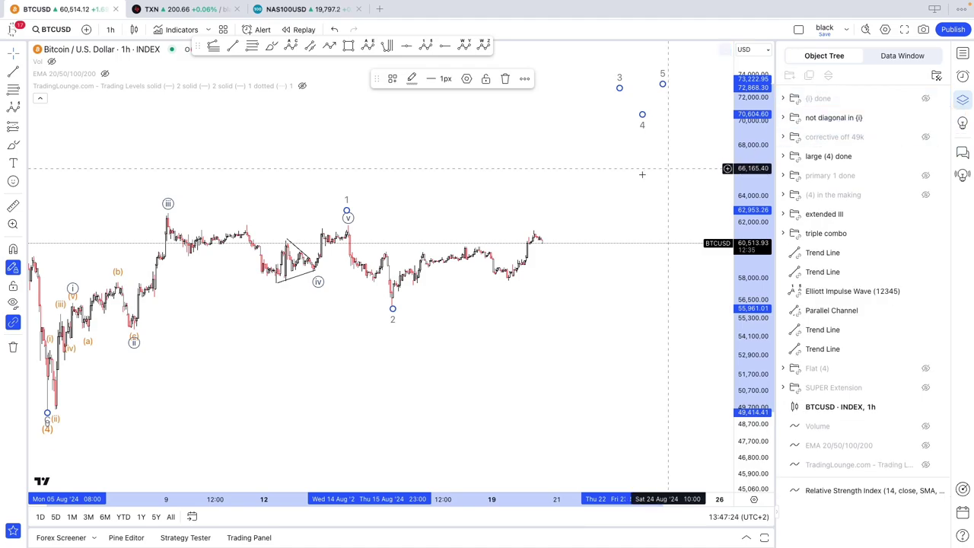
{"action": "scroll", "coordinate": [589, 188], "scroll_direction": "left", "scroll_amount": 3}
{"action": "scroll", "coordinate": [591, 187], "scroll_direction": "up", "scroll_amount": 2}
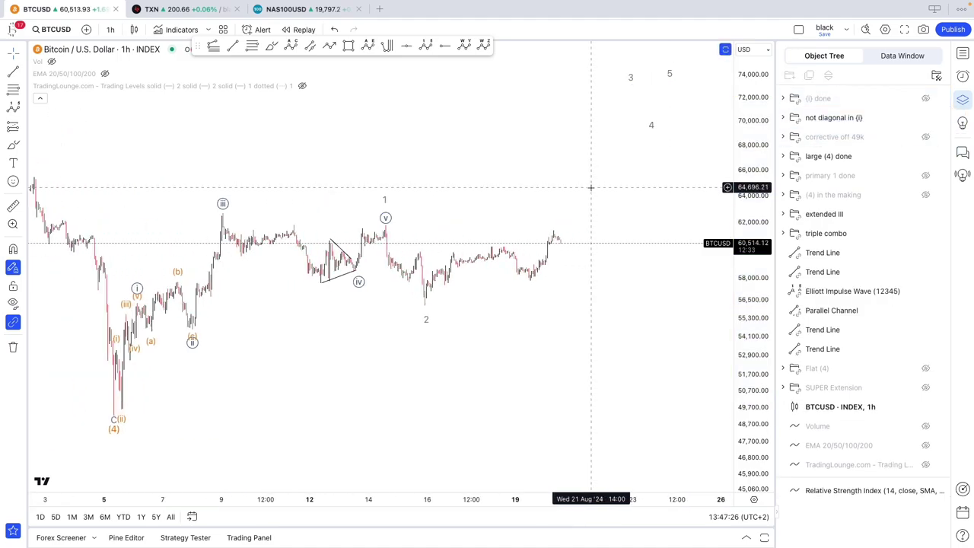
Step: Hide the 'not diagonal in (i)' wave count in the Object Tree
{"action": "left_click", "coordinate": [925, 117]}
{"action": "scroll", "coordinate": [496, 146], "scroll_direction": "down", "scroll_amount": 2}
{"action": "scroll", "coordinate": [496, 146], "scroll_direction": "up", "scroll_amount": 1}
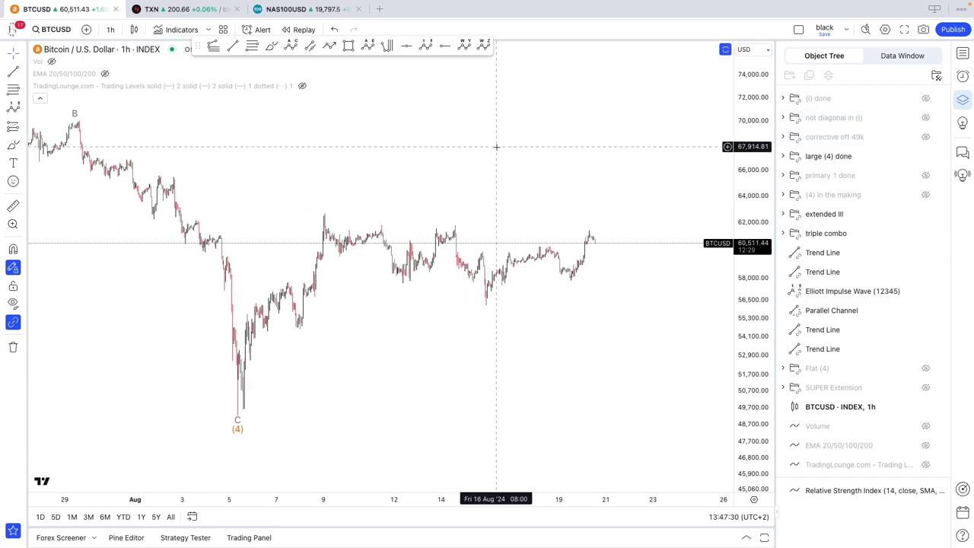
Step: Draw a path arrow from the (4) low toward 68,000, then delete it
{"action": "left_click", "coordinate": [329, 46]}
{"action": "left_click", "coordinate": [223, 421]}
{"action": "left_click", "coordinate": [312, 218]}
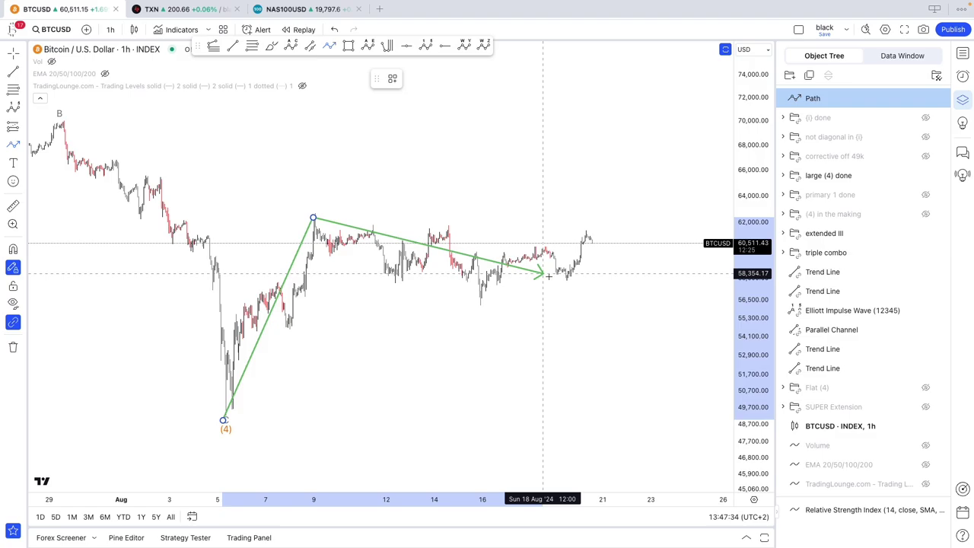
{"action": "left_click", "coordinate": [559, 279]}
{"action": "double_click", "coordinate": [632, 134]}
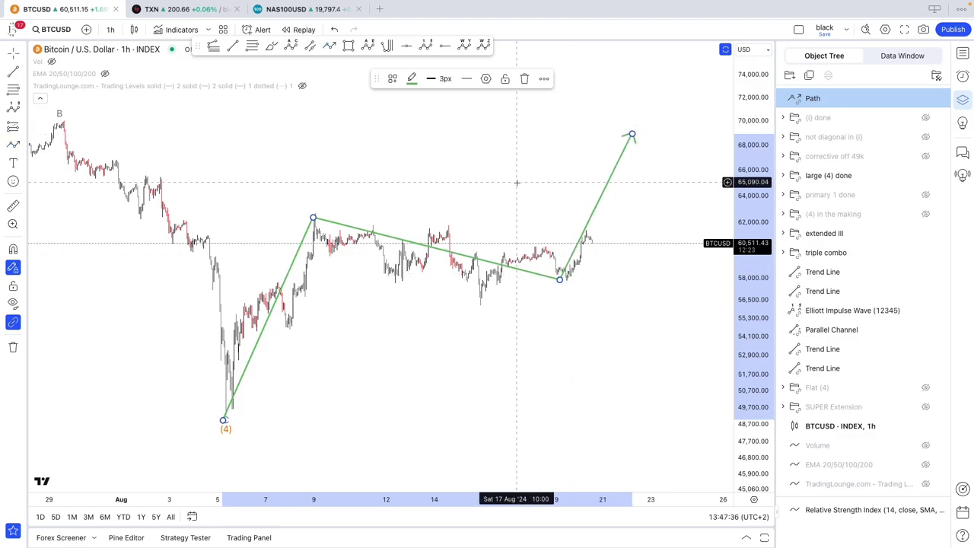
{"action": "left_click", "coordinate": [517, 183]}
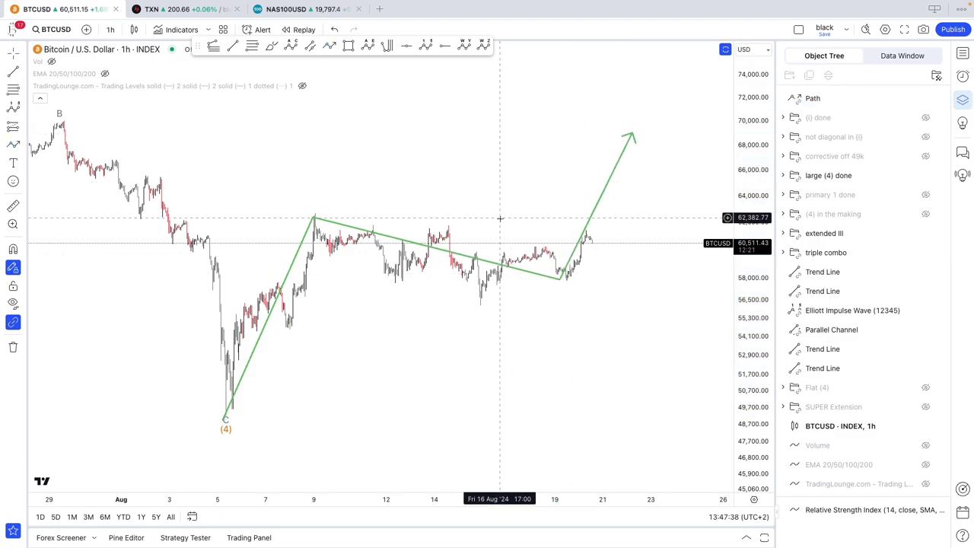
{"action": "left_click", "coordinate": [498, 267]}
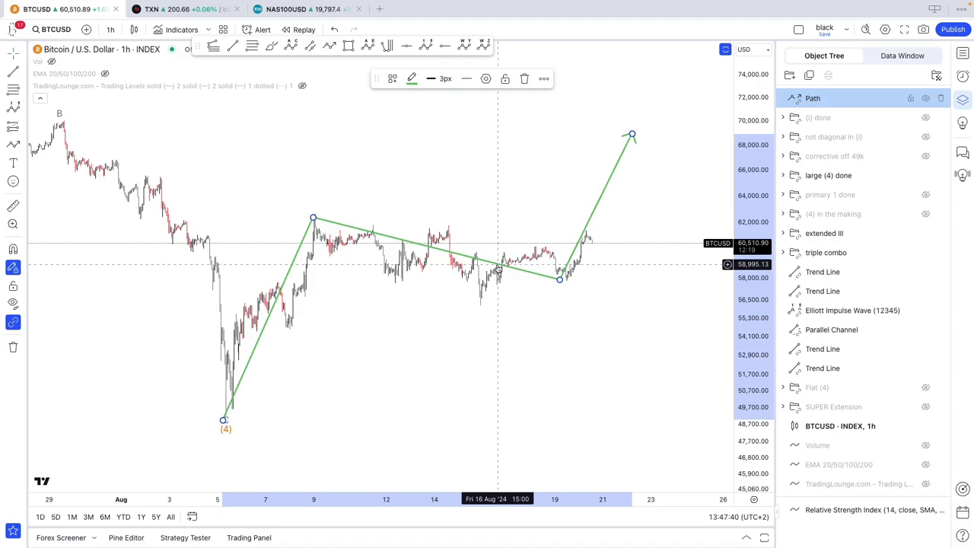
{"action": "key", "text": "Delete"}
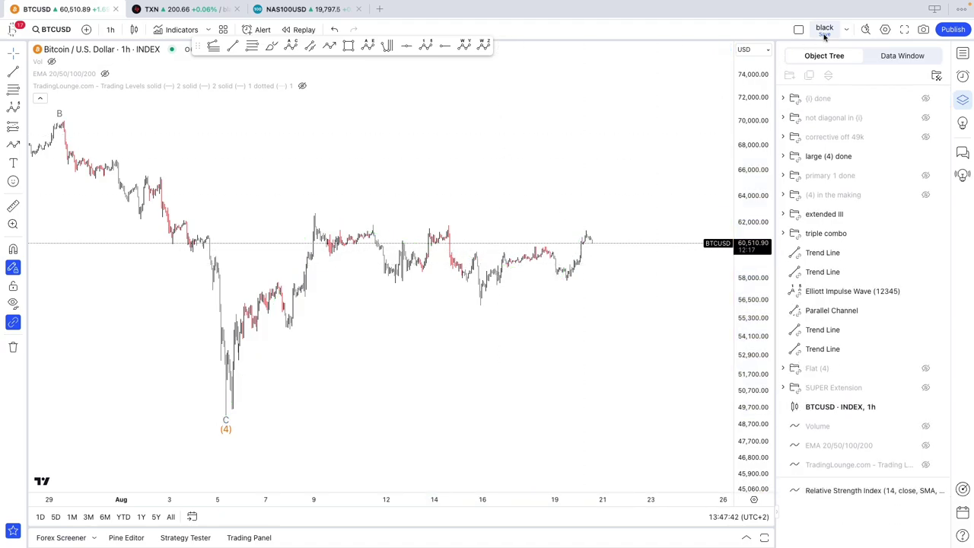
Step: Show the 'corrective off 49k' count, zoom in, and slightly adjust one of its points
{"action": "scroll", "coordinate": [669, 156], "scroll_direction": "down", "scroll_amount": 2}
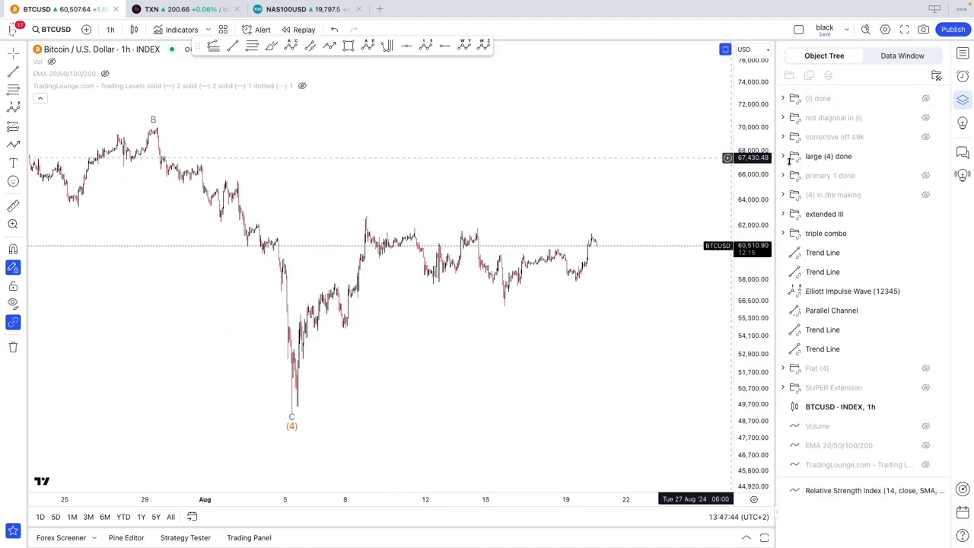
{"action": "left_click", "coordinate": [925, 136]}
{"action": "scroll", "coordinate": [648, 196], "scroll_direction": "up", "scroll_amount": 1}
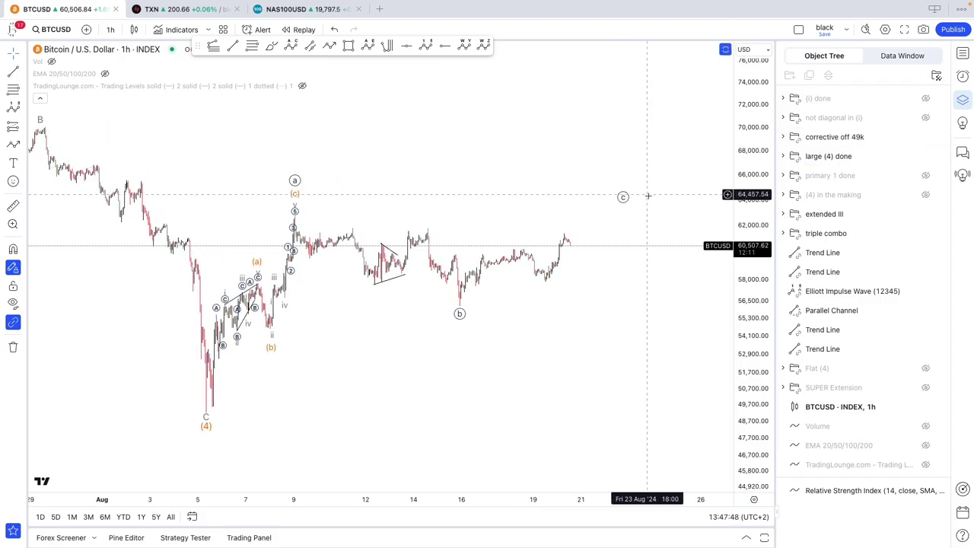
{"action": "scroll", "coordinate": [374, 205], "scroll_direction": "up", "scroll_amount": 3}
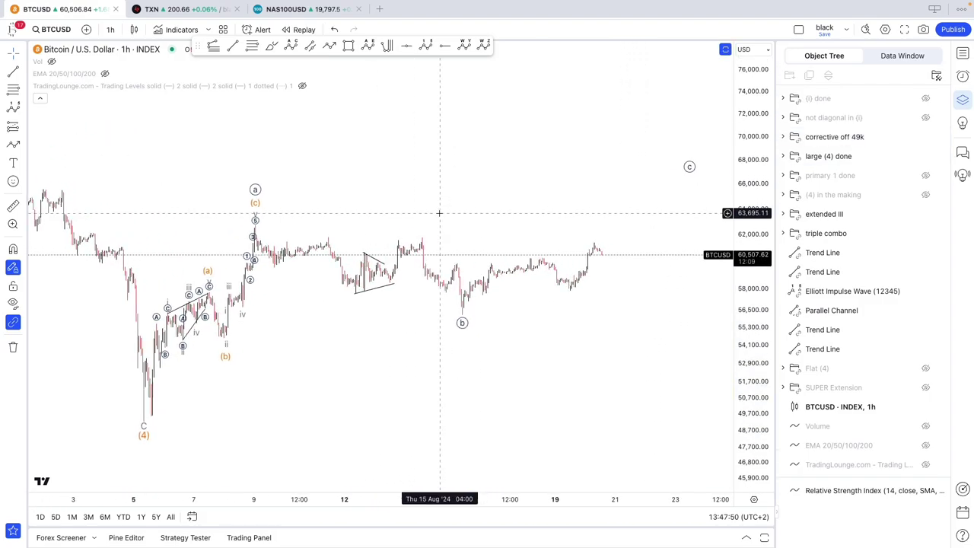
{"action": "scroll", "coordinate": [543, 211], "scroll_direction": "up", "scroll_amount": 1}
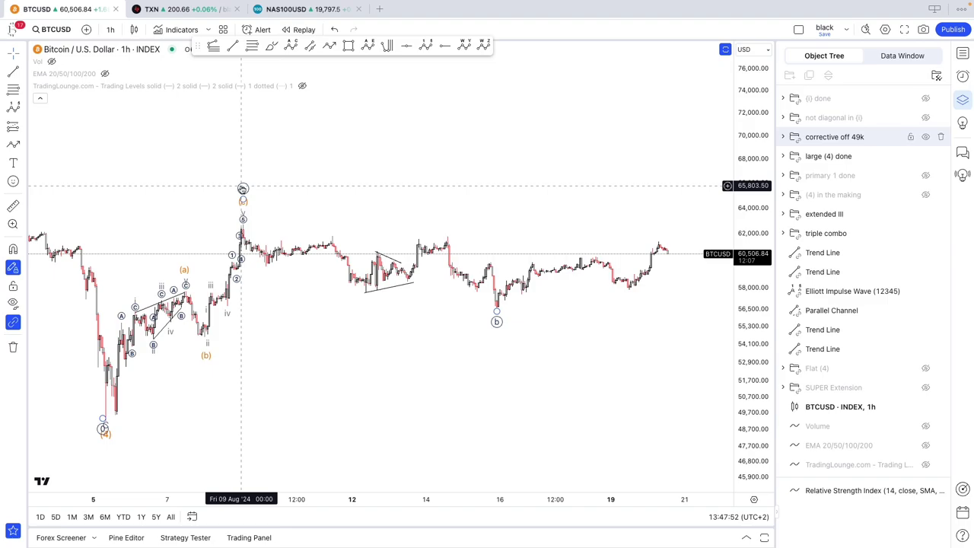
{"action": "scroll", "coordinate": [642, 161], "scroll_direction": "down", "scroll_amount": 2}
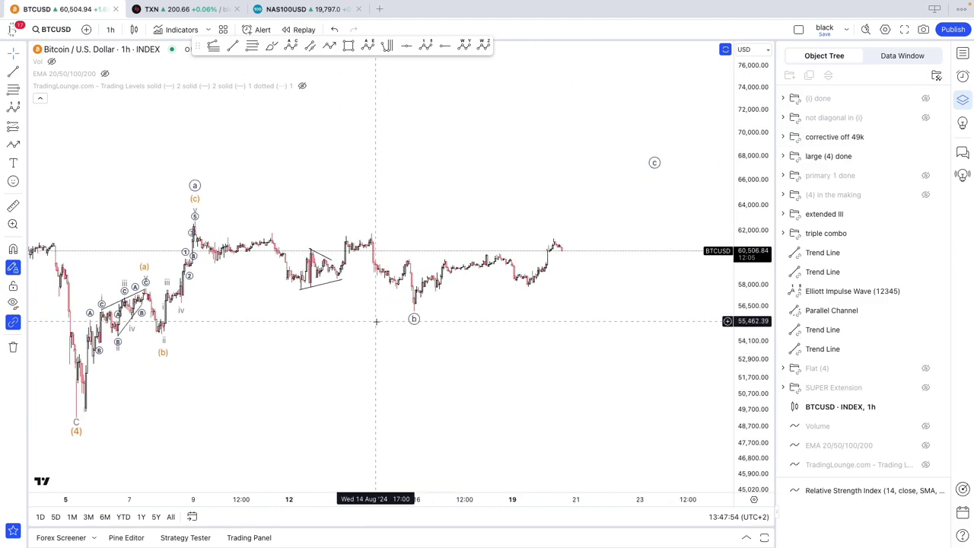
{"action": "mouse_move", "coordinate": [412, 319]}
{"action": "left_mouse_down"}
{"action": "mouse_move", "coordinate": [528, 294]}
{"action": "mouse_move", "coordinate": [413, 315]}
{"action": "left_mouse_up"}
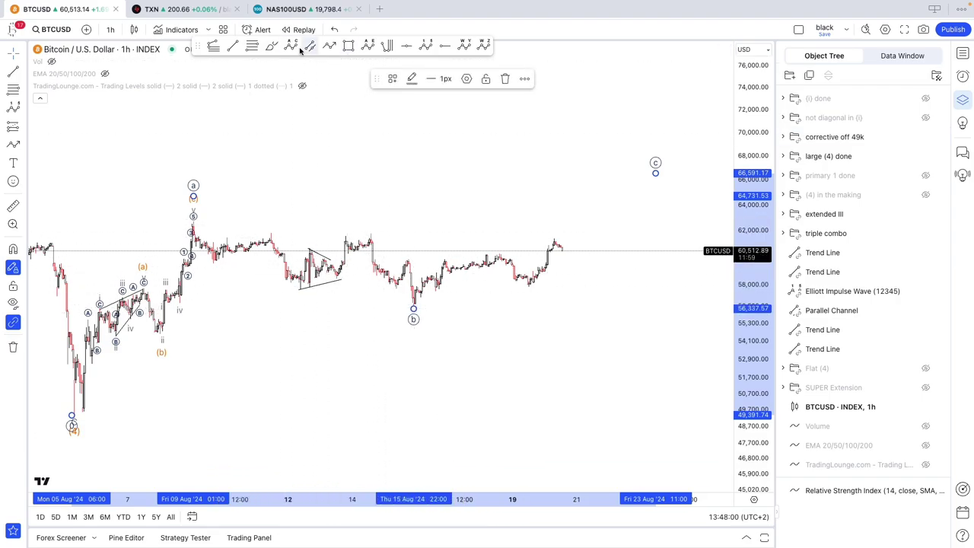
Step: Draw a (w)-(x)-(y) double combo wave from the (c) high down to the (b) low
{"action": "left_click", "coordinate": [446, 47]}
{"action": "left_click", "coordinate": [197, 216]}
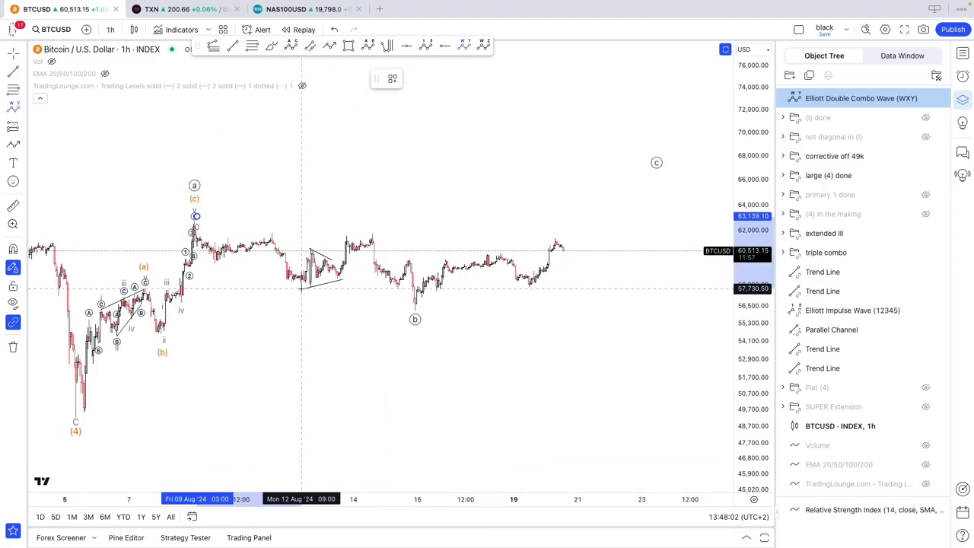
{"action": "left_click", "coordinate": [302, 288]}
Step: Make the combo wave Minuette degree and orange, lower (y) slightly, and file it in corrective off 49k
{"action": "right_click", "coordinate": [415, 297]}
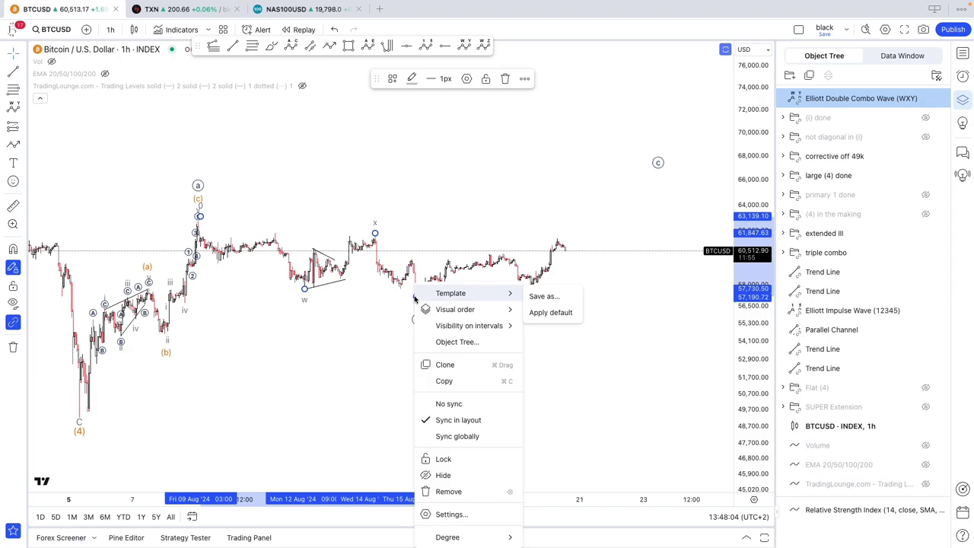
{"action": "mouse_move", "coordinate": [502, 539]}
{"action": "left_click", "coordinate": [563, 472]}
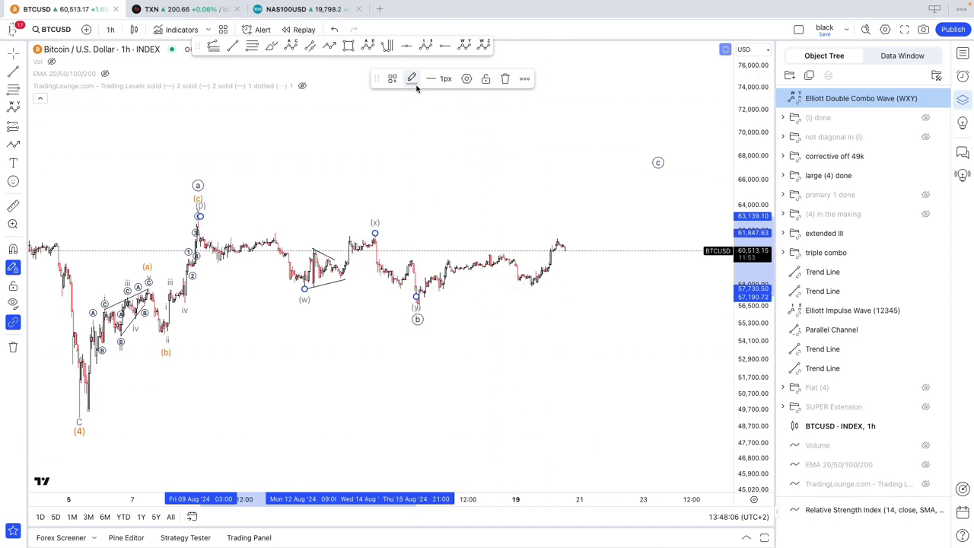
{"action": "left_click", "coordinate": [411, 79]}
{"action": "left_click", "coordinate": [414, 210]}
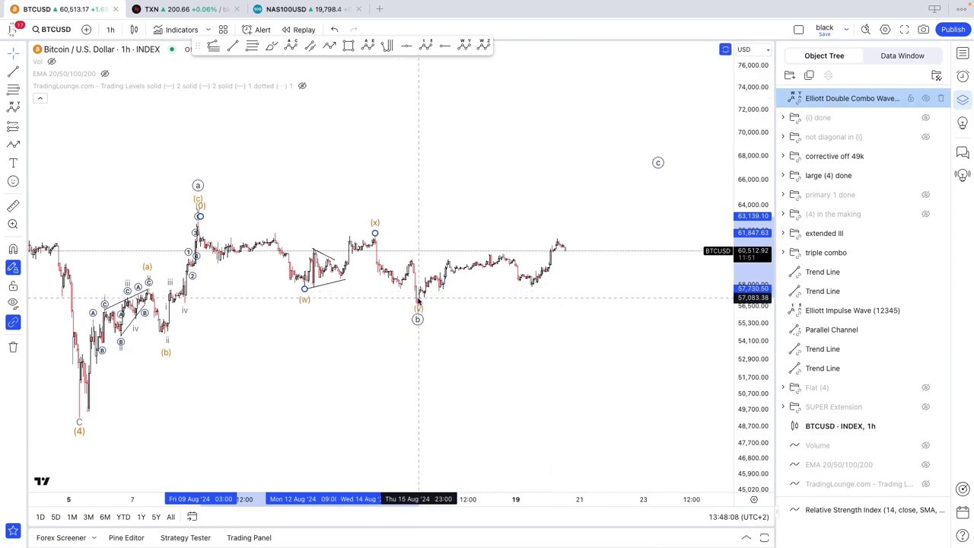
{"action": "left_click_drag", "start_coordinate": [418, 300], "coordinate": [418, 303]}
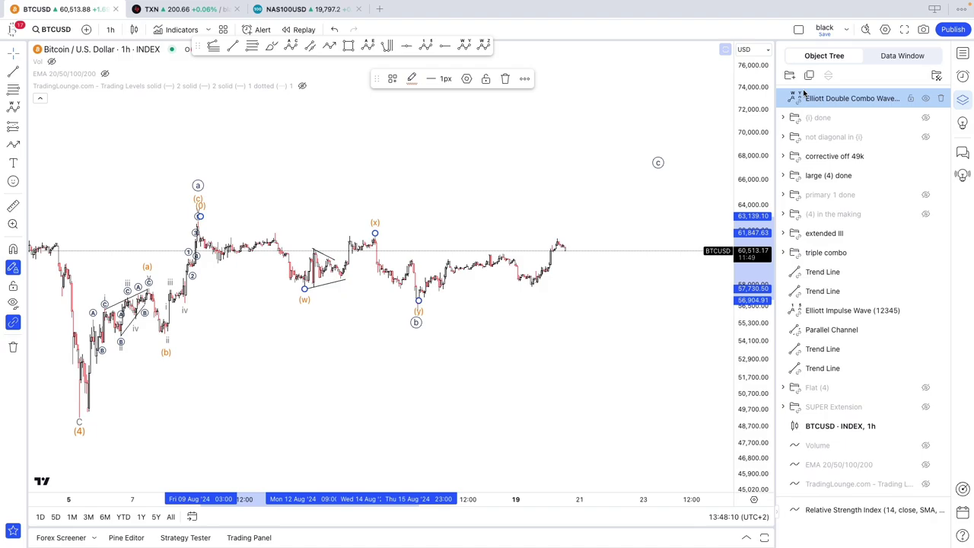
{"action": "left_click_drag", "start_coordinate": [804, 91], "coordinate": [830, 158]}
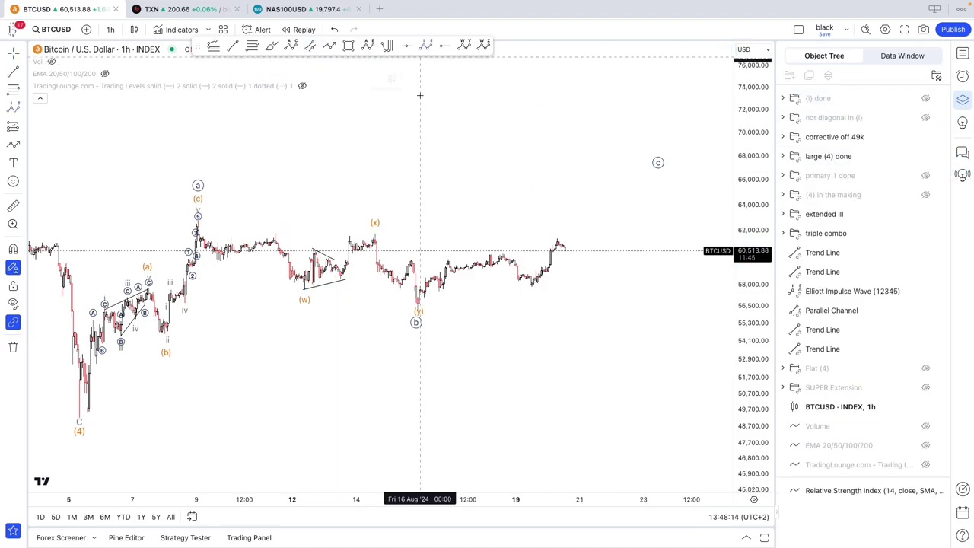
Step: Draw a five-point Elliott impulse wave rising from the (b) low
{"action": "left_click", "coordinate": [416, 307]}
{"action": "left_click", "coordinate": [486, 256]}
{"action": "left_click", "coordinate": [534, 290]}
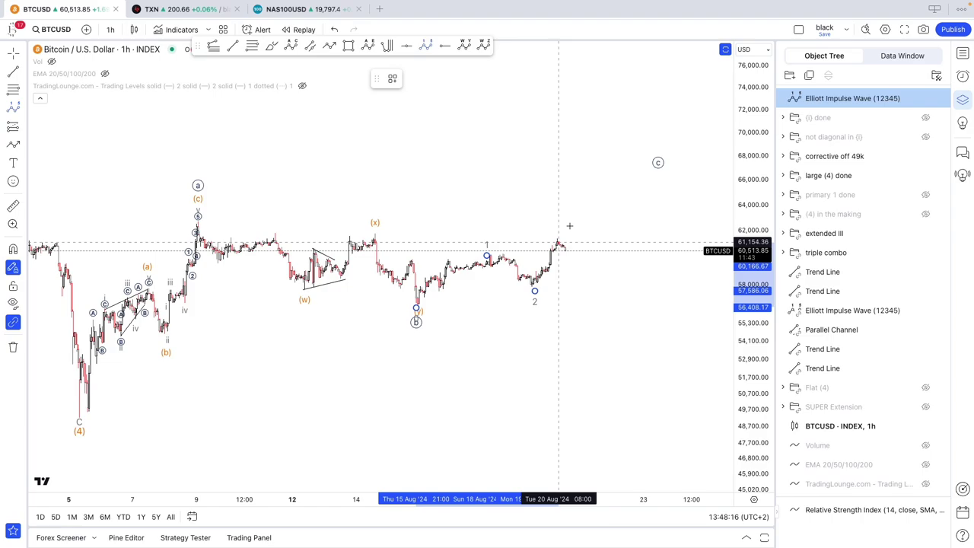
{"action": "left_click", "coordinate": [590, 200]}
{"action": "left_click", "coordinate": [612, 209]}
{"action": "left_click", "coordinate": [622, 192]}
Step: Set the impulse wave's degree to Minuette and colour it orange
{"action": "right_click", "coordinate": [623, 194]}
{"action": "mouse_move", "coordinate": [655, 447]}
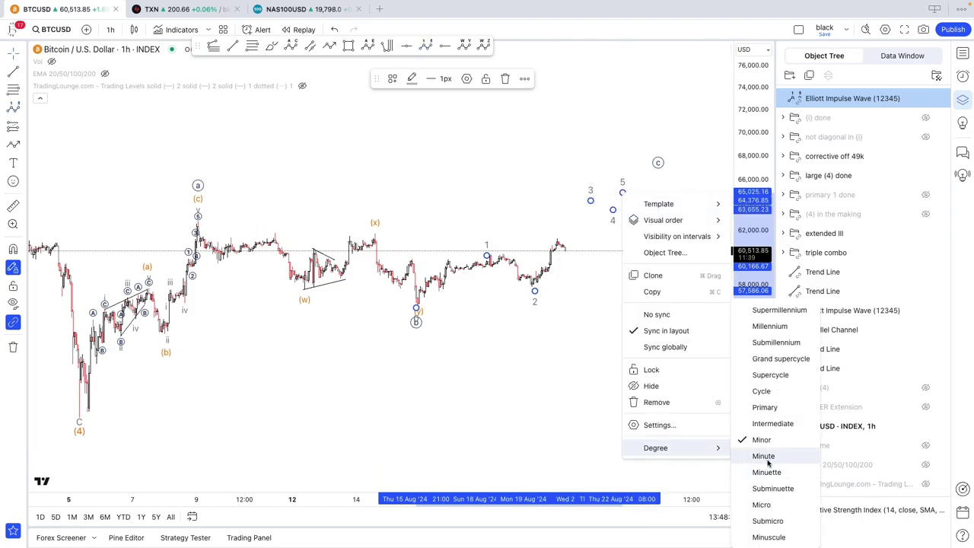
{"action": "left_click", "coordinate": [767, 472]}
{"action": "left_click", "coordinate": [412, 78]}
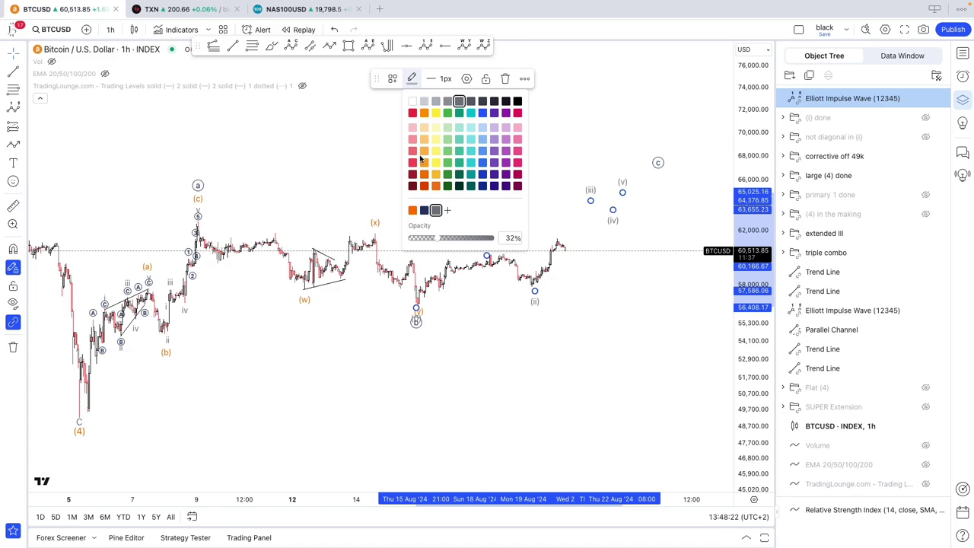
{"action": "left_click", "coordinate": [412, 210]}
Step: File the impulse wave into the large (4) done group and deselect it
{"action": "left_click_drag", "start_coordinate": [845, 98], "coordinate": [822, 175]}
{"action": "left_click", "coordinate": [464, 185]}
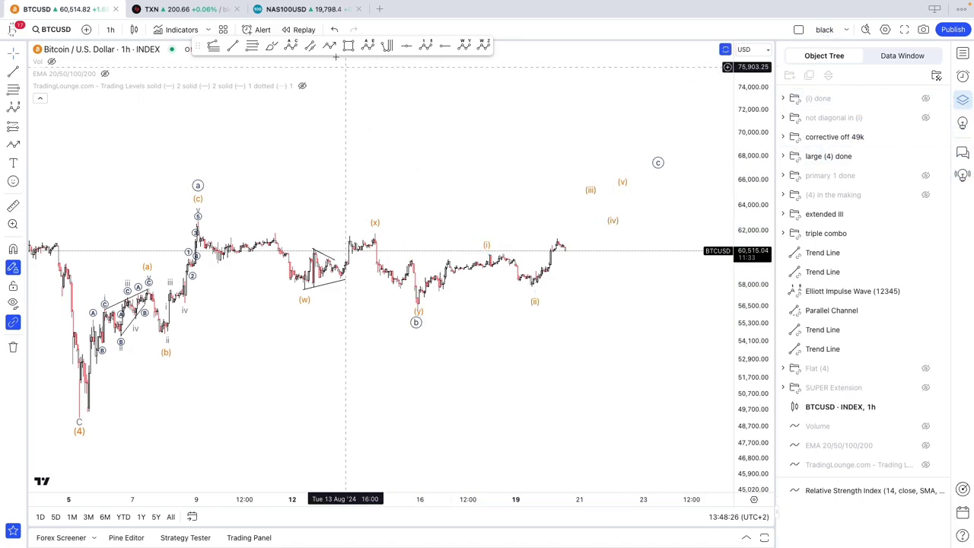
{"action": "left_click", "coordinate": [272, 46]}
Step: Brush-sketch price paths from (b) up past (v), then down toward 48,000
{"action": "mouse_move", "coordinate": [209, 183]}
{"action": "left_mouse_down"}
{"action": "mouse_move", "coordinate": [220, 207]}
{"action": "mouse_move", "coordinate": [250, 176]}
{"action": "left_mouse_up"}
{"action": "mouse_move", "coordinate": [409, 326]}
{"action": "left_mouse_down"}
{"action": "mouse_move", "coordinate": [437, 364]}
{"action": "mouse_move", "coordinate": [398, 366]}
{"action": "left_mouse_up"}
{"action": "mouse_move", "coordinate": [428, 294]}
{"action": "left_mouse_down"}
{"action": "mouse_move", "coordinate": [487, 261]}
{"action": "mouse_move", "coordinate": [537, 283]}
{"action": "left_mouse_up"}
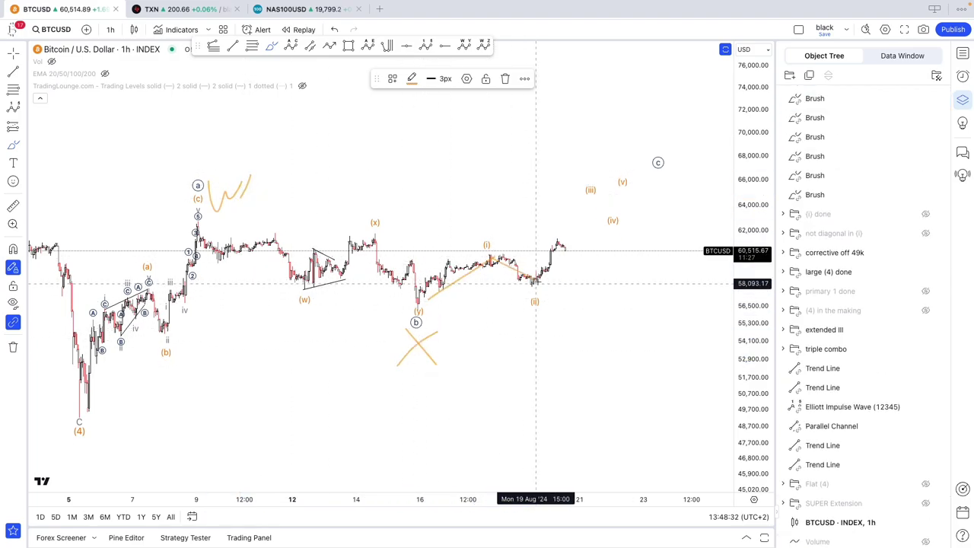
{"action": "left_click_drag", "start_coordinate": [564, 244], "coordinate": [609, 181]}
{"action": "mouse_move", "coordinate": [580, 145]}
{"action": "left_mouse_down"}
{"action": "mouse_move", "coordinate": [581, 162]}
{"action": "mouse_move", "coordinate": [605, 104]}
{"action": "left_mouse_up"}
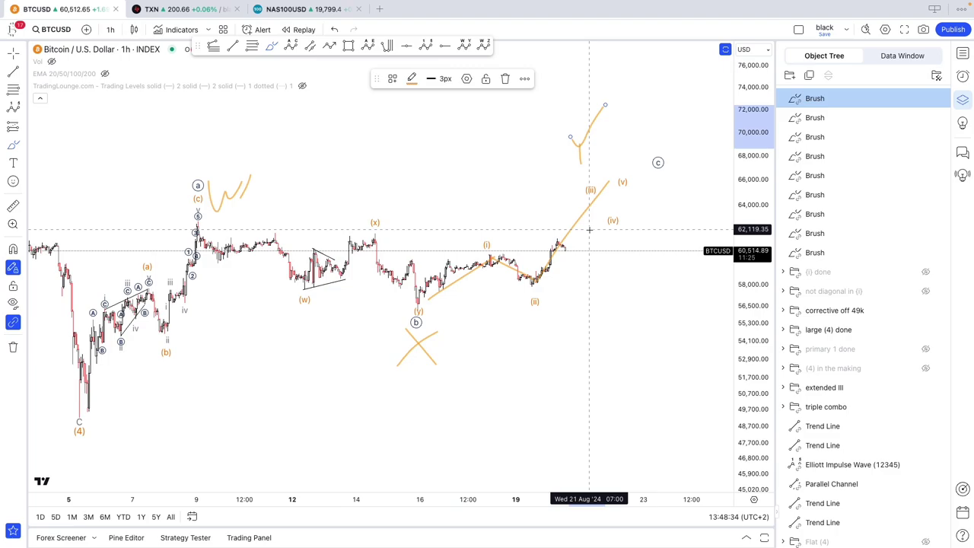
{"action": "left_click_drag", "start_coordinate": [617, 199], "coordinate": [677, 433]}
Step: Undo the sketches and move the impulse wave into the corrective off 49k group
{"action": "scroll", "coordinate": [670, 432], "scroll_direction": "down", "scroll_amount": 2}
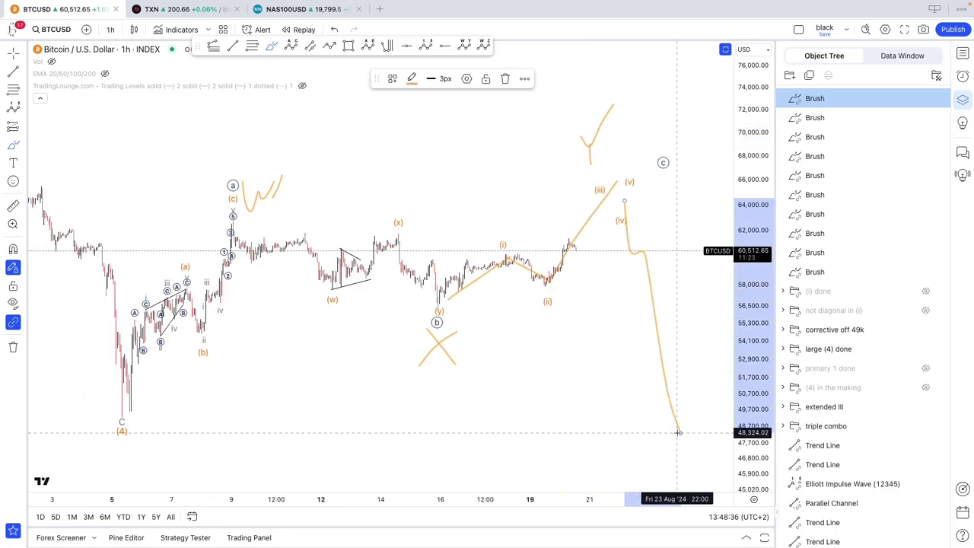
{"action": "key", "text": "ctrl+z"}
{"action": "key", "text": "ctrl+z"}
{"action": "key", "text": "ctrl+z"}
{"action": "key", "text": "ctrl+z"}
{"action": "key", "text": "ctrl+z"}
{"action": "key", "text": "ctrl+z"}
{"action": "key", "text": "ctrl+z"}
{"action": "key", "text": "ctrl+z"}
{"action": "key", "text": "ctrl+z"}
{"action": "key", "text": "ctrl+z"}
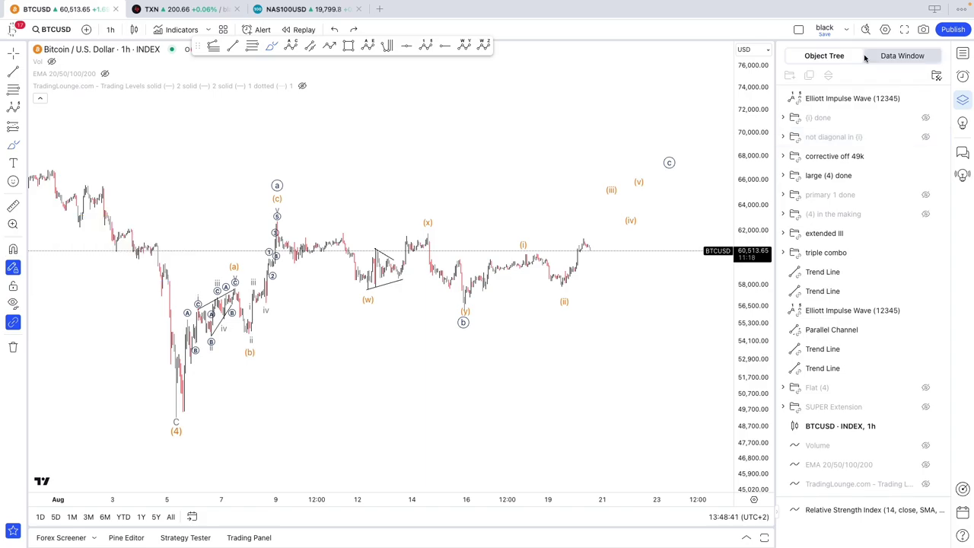
{"action": "left_click_drag", "start_coordinate": [845, 101], "coordinate": [841, 158]}
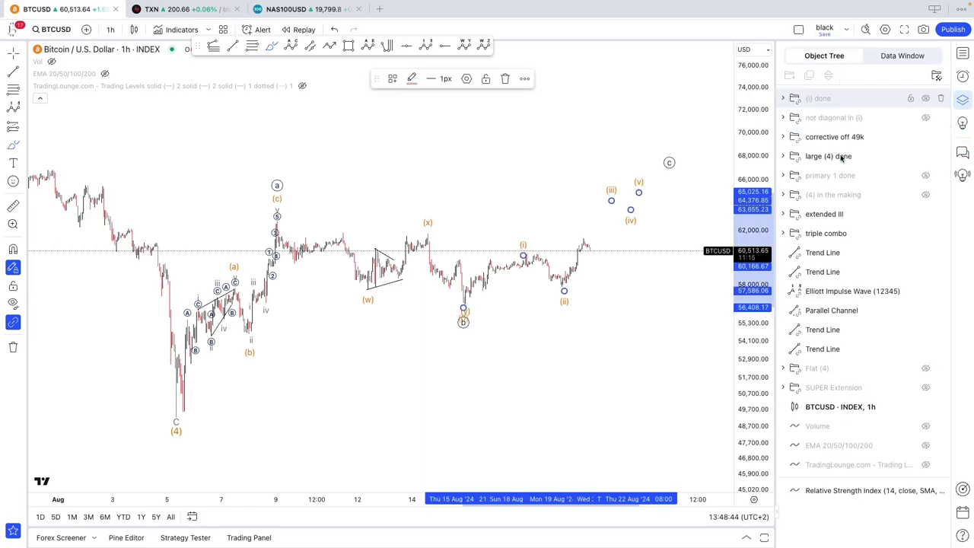
Step: Hide the corrective off 49k count, switch to 1-day candles and select the primary count
{"action": "left_click", "coordinate": [925, 137]}
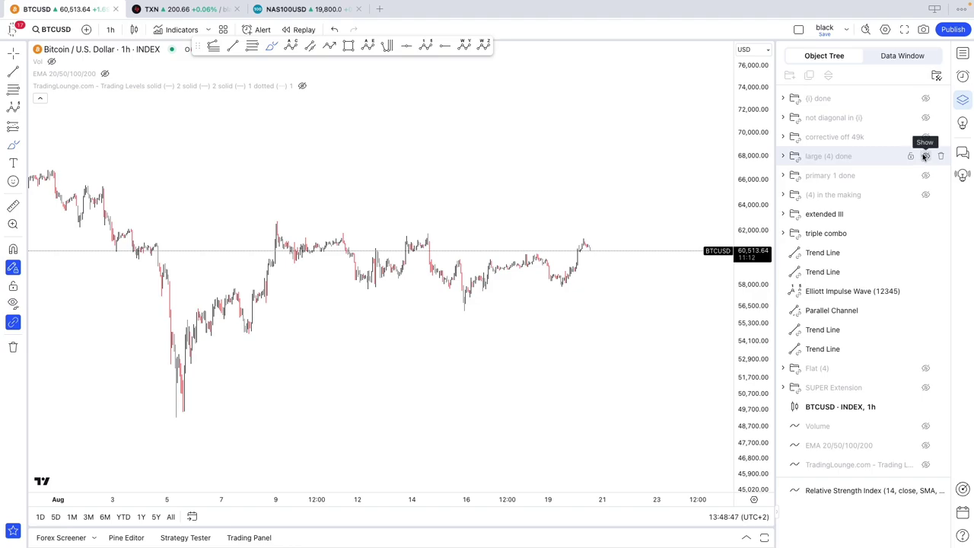
{"action": "scroll", "coordinate": [626, 258], "scroll_direction": "down", "scroll_amount": 2}
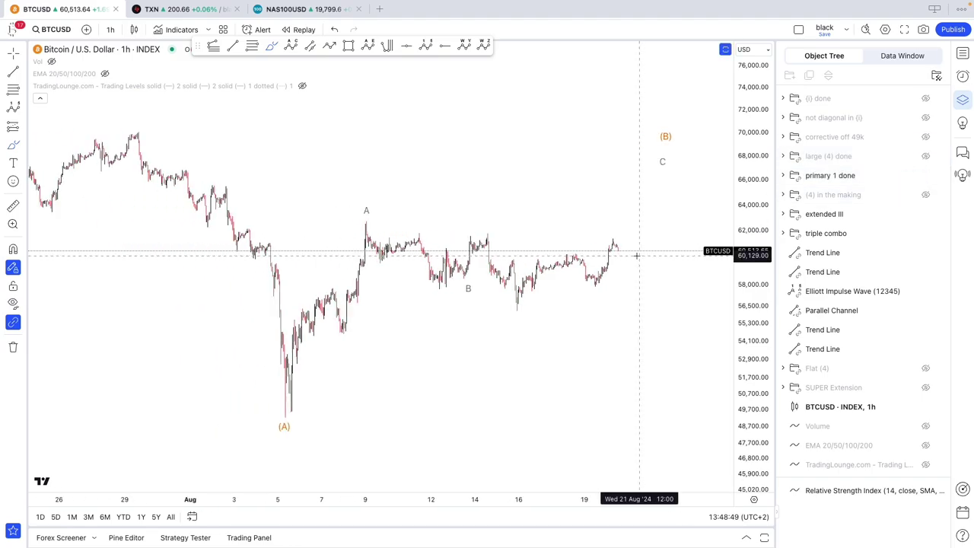
{"action": "left_click", "coordinate": [111, 29]}
{"action": "left_click", "coordinate": [144, 414]}
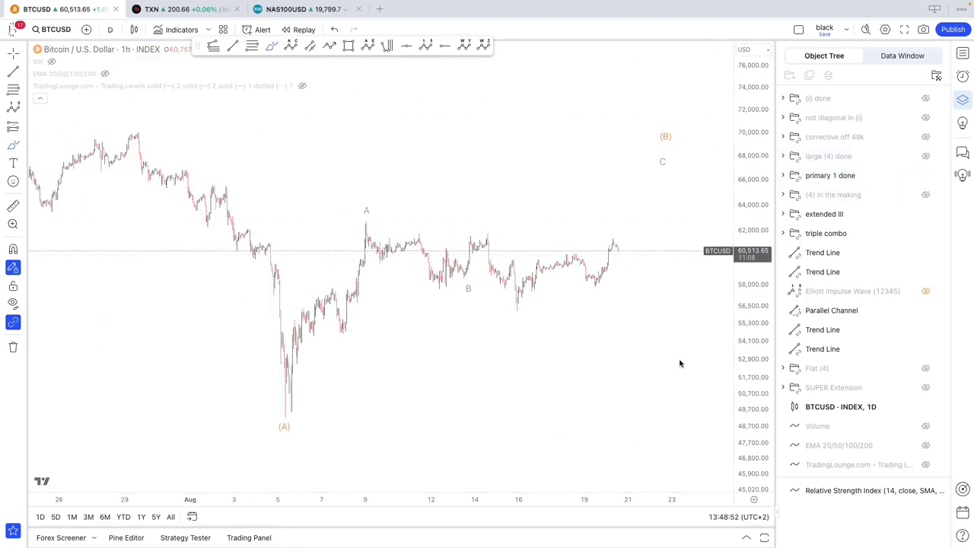
{"action": "scroll", "coordinate": [712, 436], "scroll_direction": "up", "scroll_amount": 3}
{"action": "scroll", "coordinate": [712, 435], "scroll_direction": "up", "scroll_amount": 1}
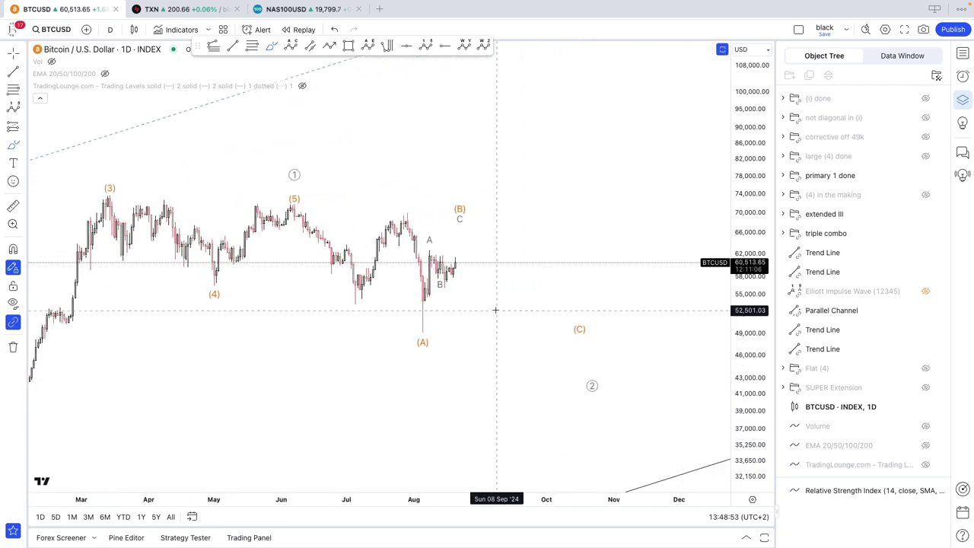
{"action": "left_click", "coordinate": [440, 287]}
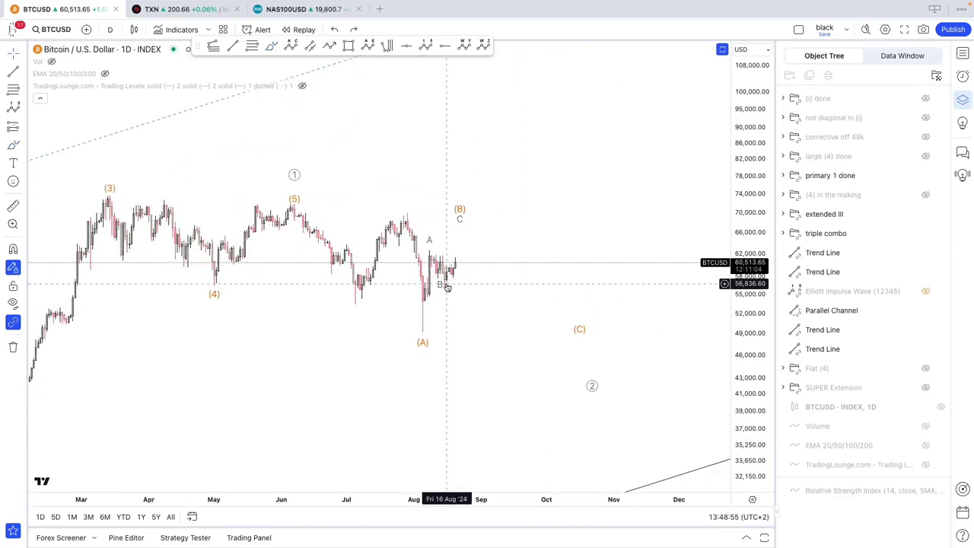
Step: Shift the (B) point later and higher, cancelling a stray line
{"action": "right_click", "coordinate": [437, 285]}
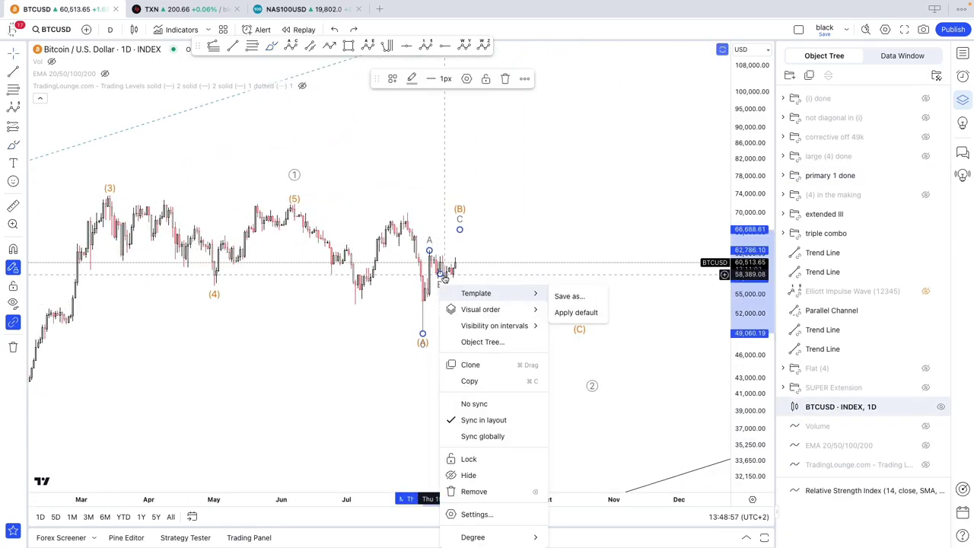
{"action": "left_click", "coordinate": [448, 279]}
{"action": "mouse_move", "coordinate": [460, 230]}
{"action": "left_mouse_down"}
{"action": "mouse_move", "coordinate": [487, 222]}
{"action": "mouse_move", "coordinate": [492, 234]}
{"action": "left_mouse_up"}
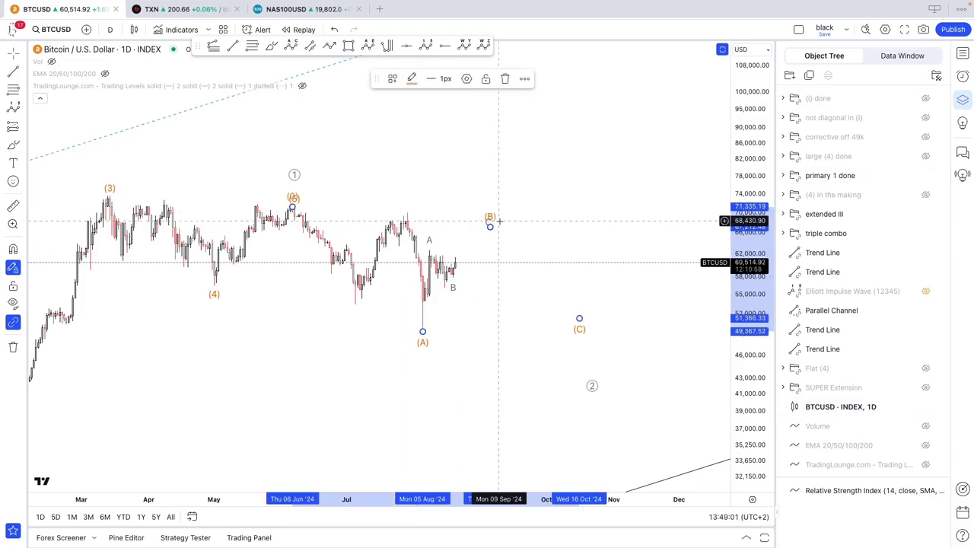
{"action": "left_click", "coordinate": [328, 46]}
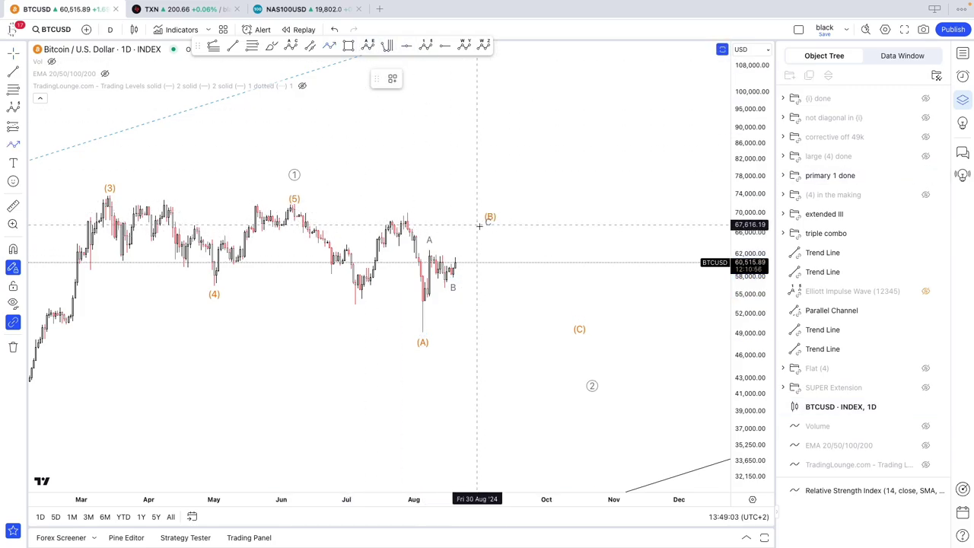
{"action": "left_click", "coordinate": [490, 221]}
{"action": "key", "text": "Escape"}
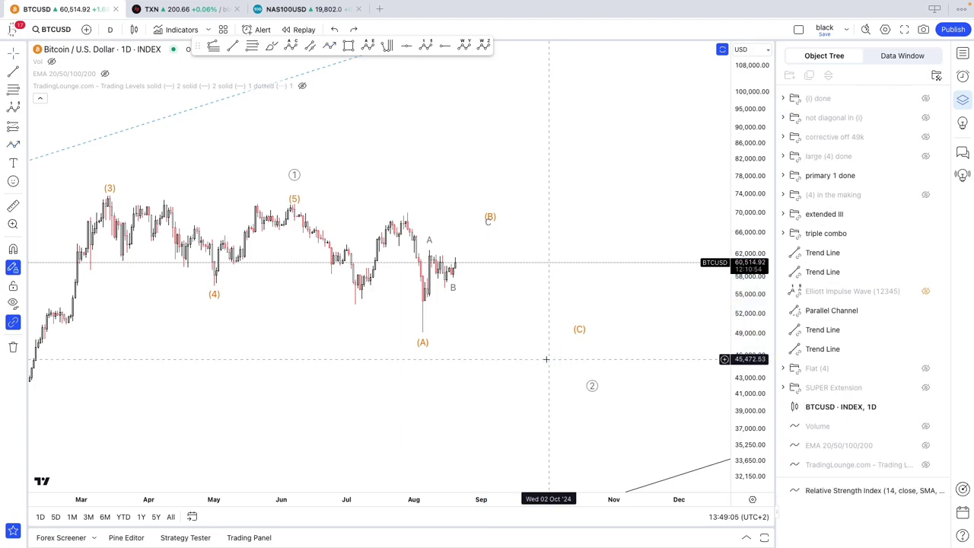
Step: Recentre the wave count and begin a brush circle around the (A) low
{"action": "scroll", "coordinate": [547, 358], "scroll_direction": "down", "scroll_amount": 2}
{"action": "left_click", "coordinate": [341, 193]}
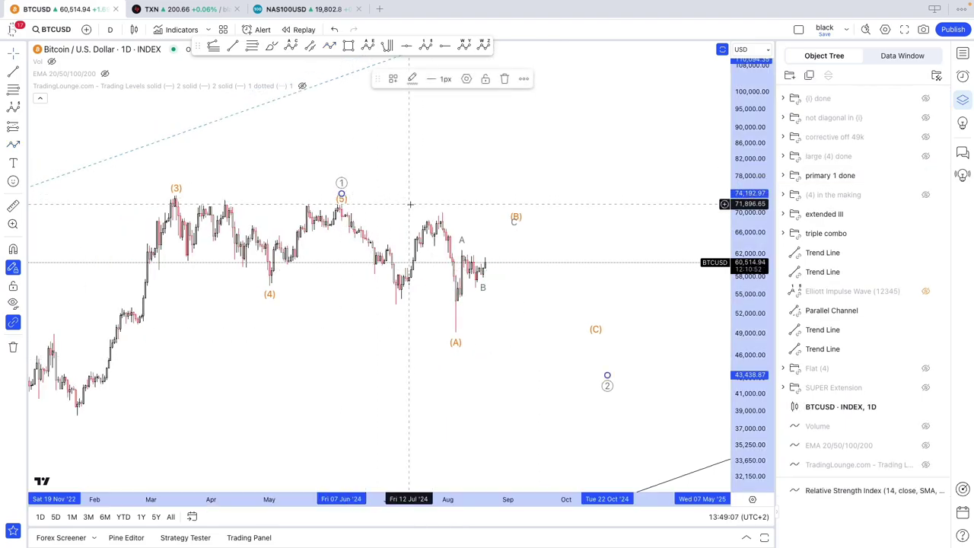
{"action": "left_click_drag", "start_coordinate": [411, 204], "coordinate": [387, 189]}
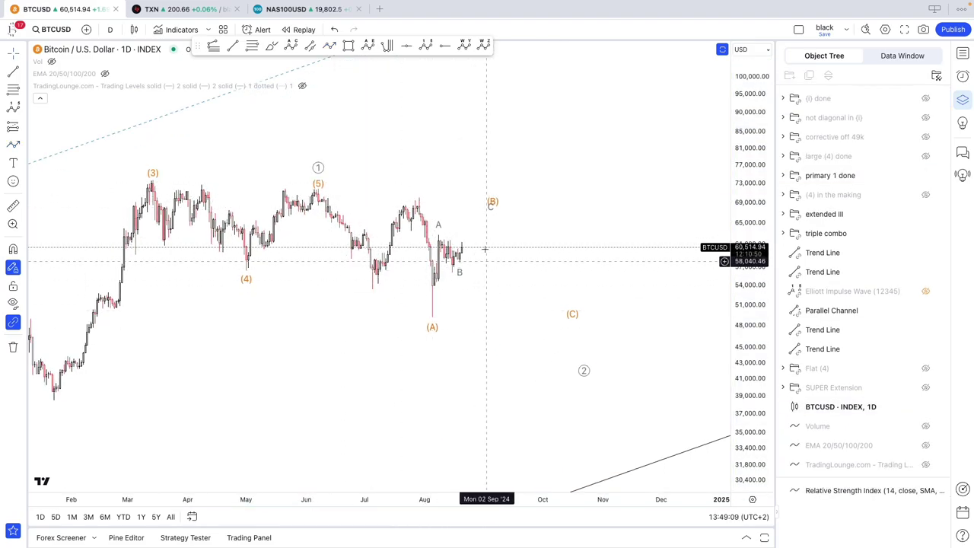
{"action": "left_click", "coordinate": [291, 45]}
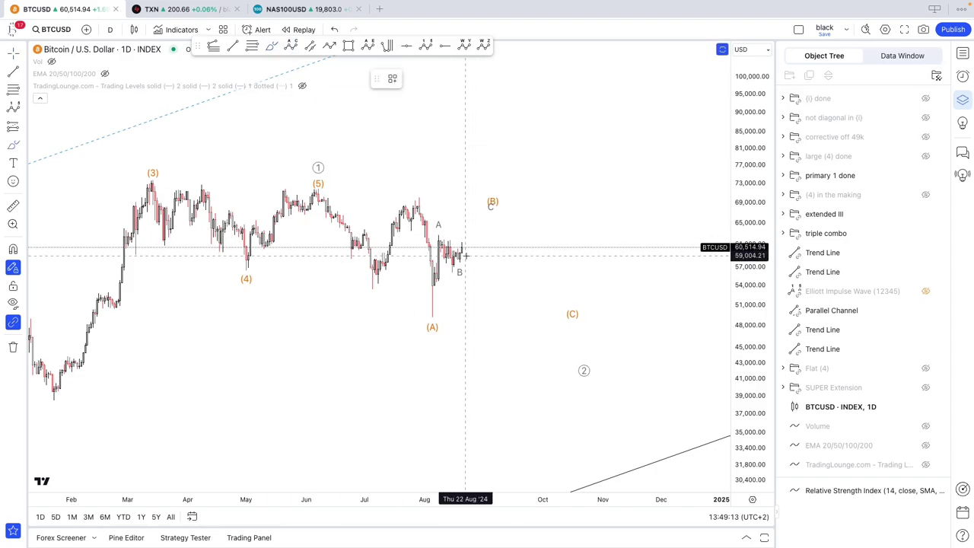
{"action": "key", "text": "ctrl"}
{"action": "left_click_drag", "start_coordinate": [430, 313], "coordinate": [436, 318]}
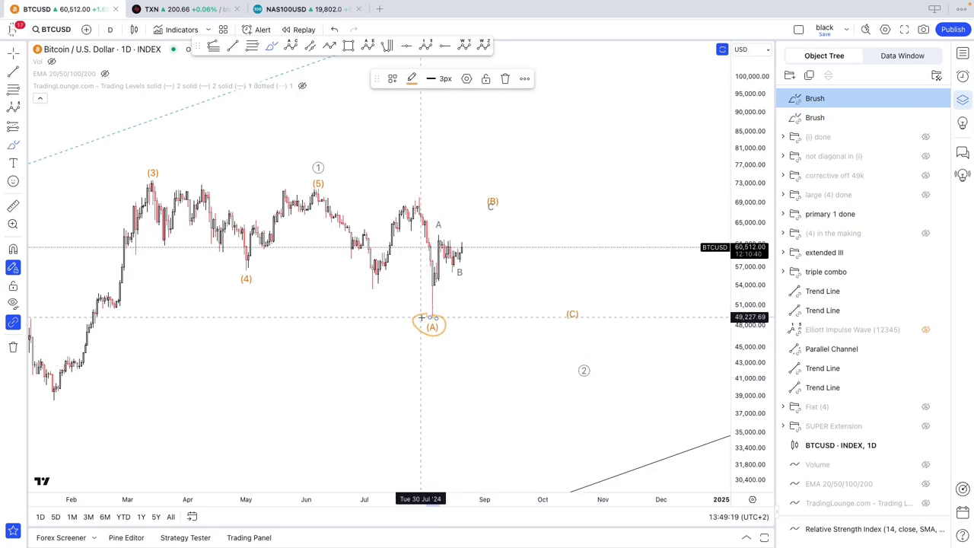
{"action": "mouse_move", "coordinate": [576, 357]}
{"action": "left_mouse_down"}
{"action": "mouse_move", "coordinate": [583, 374]}
{"action": "mouse_move", "coordinate": [565, 366]}
{"action": "left_mouse_up"}
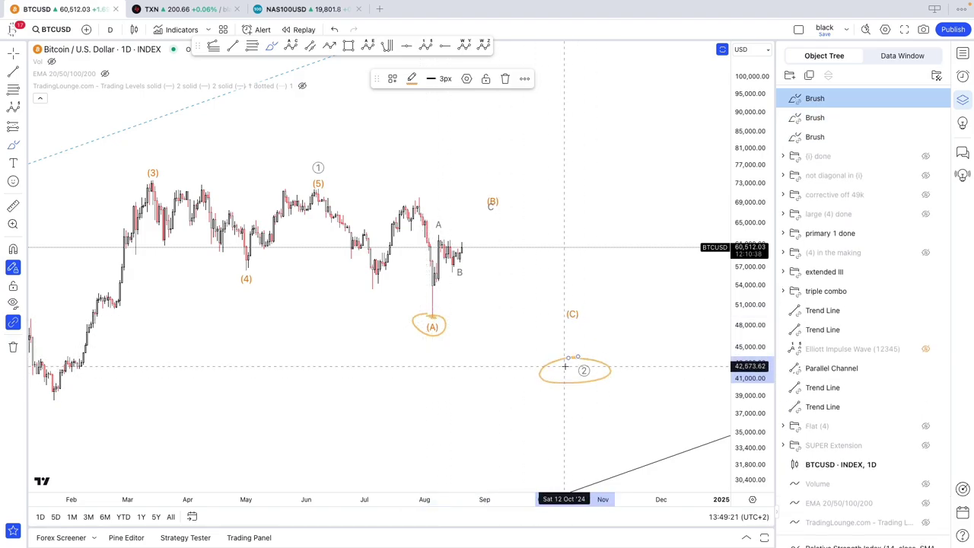
{"action": "left_click_drag", "start_coordinate": [457, 246], "coordinate": [538, 368]}
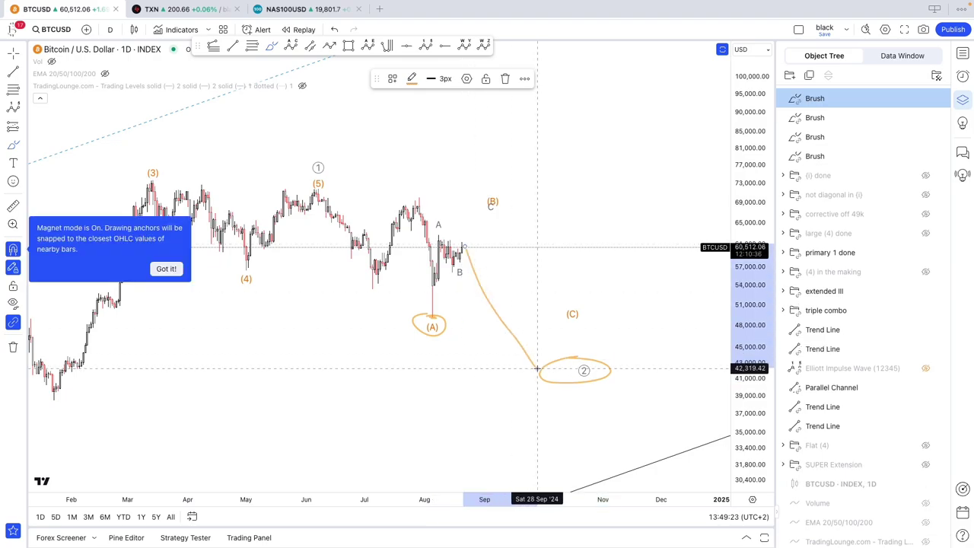
{"action": "key", "text": "ctrl+z"}
{"action": "key", "text": "ctrl+z"}
{"action": "key", "text": "ctrl+z"}
{"action": "key", "text": "ctrl+z"}
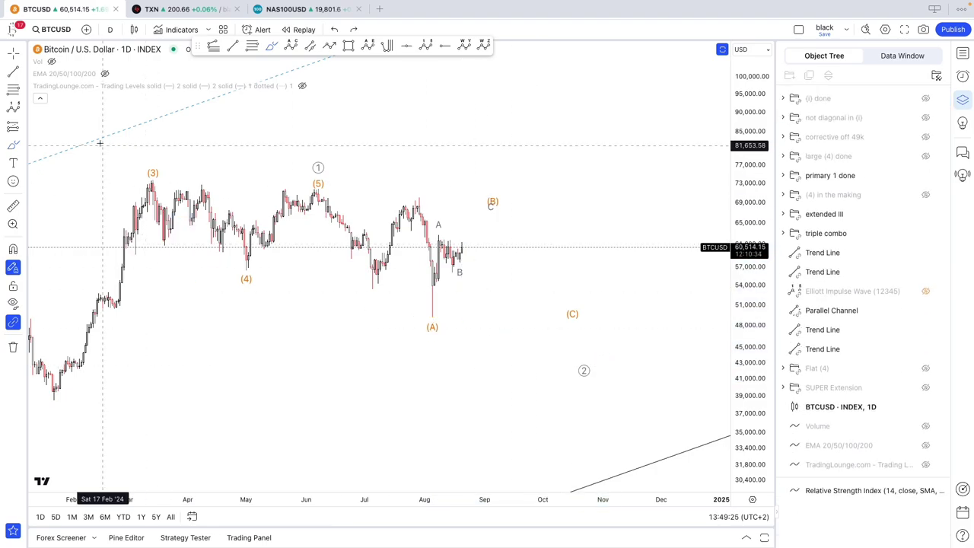
{"action": "left_click", "coordinate": [23, 57]}
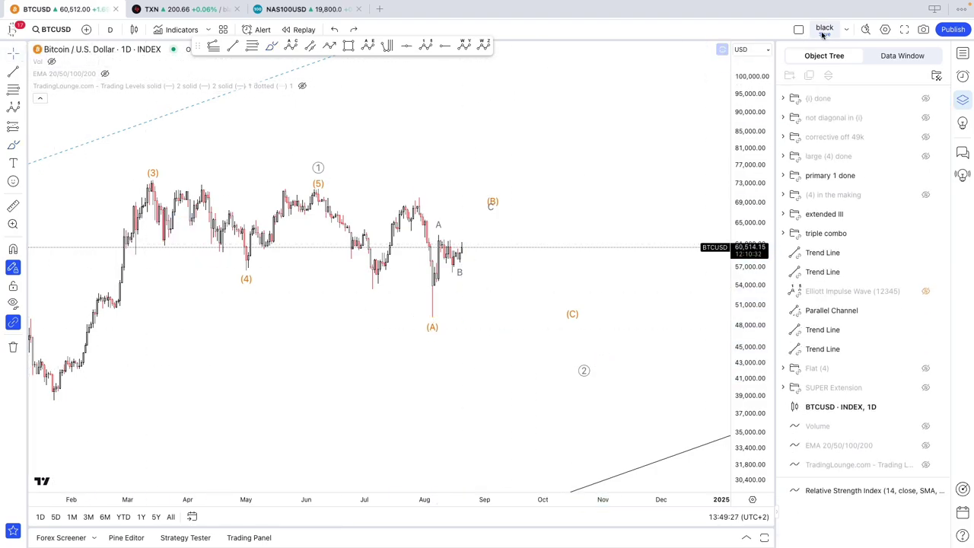
Step: Hide the primary 1 done count and switch Bitcoin to 1-hour bars
{"action": "left_click", "coordinate": [926, 176]}
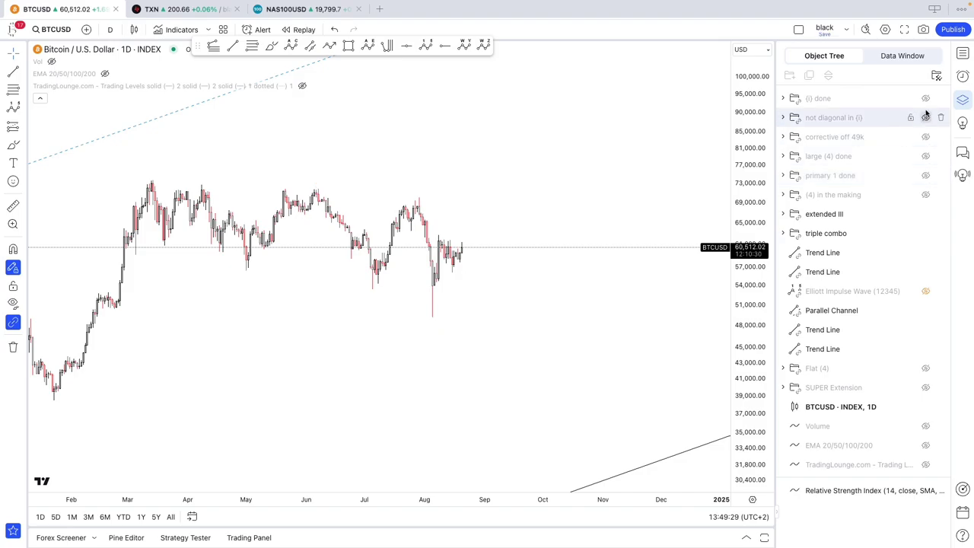
{"action": "left_click", "coordinate": [110, 29]}
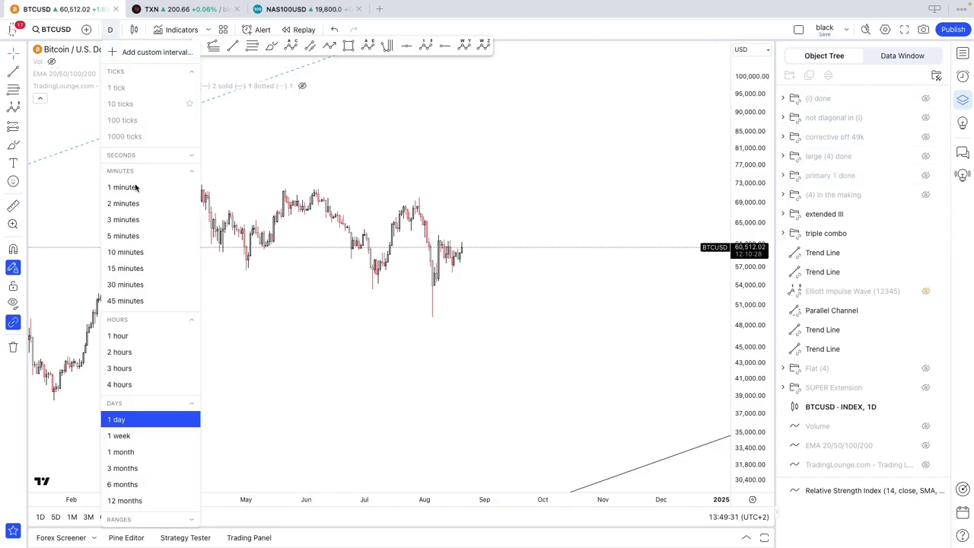
{"action": "left_click", "coordinate": [126, 336]}
Step: Show the corrective off 49k count and scroll the chart to view it
{"action": "left_click", "coordinate": [925, 138]}
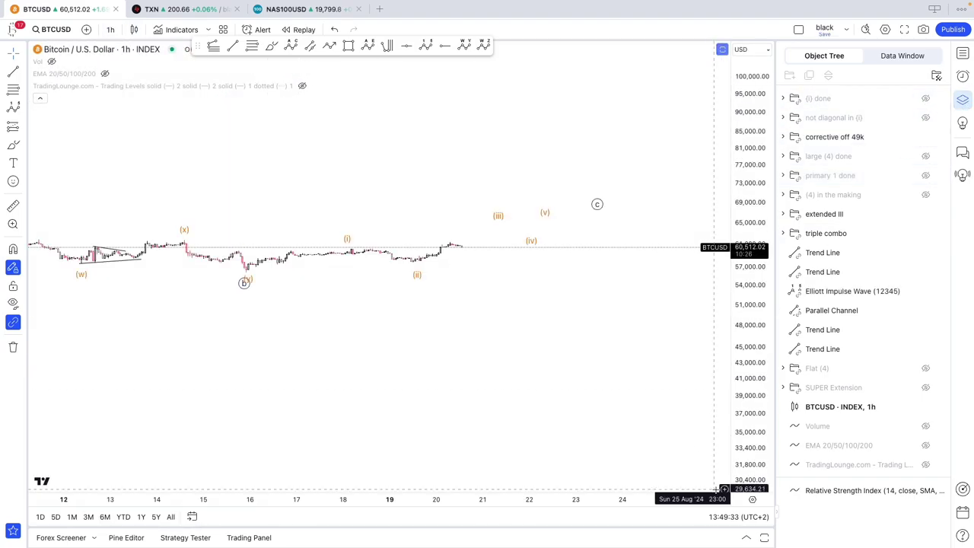
{"action": "scroll", "coordinate": [687, 456], "scroll_direction": "down", "scroll_amount": 5}
{"action": "scroll", "coordinate": [771, 332], "scroll_direction": "down", "scroll_amount": 3}
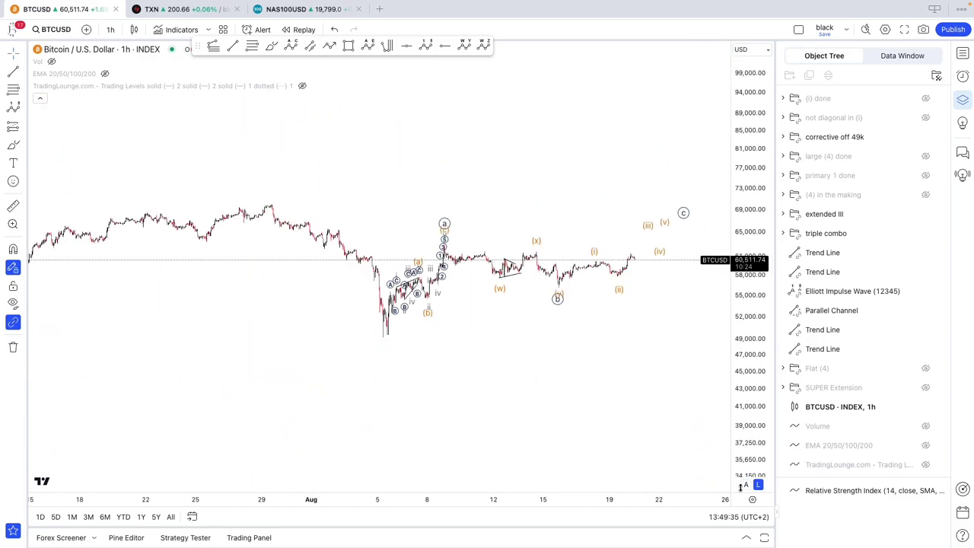
{"action": "scroll", "coordinate": [604, 391], "scroll_direction": "right", "scroll_amount": 5}
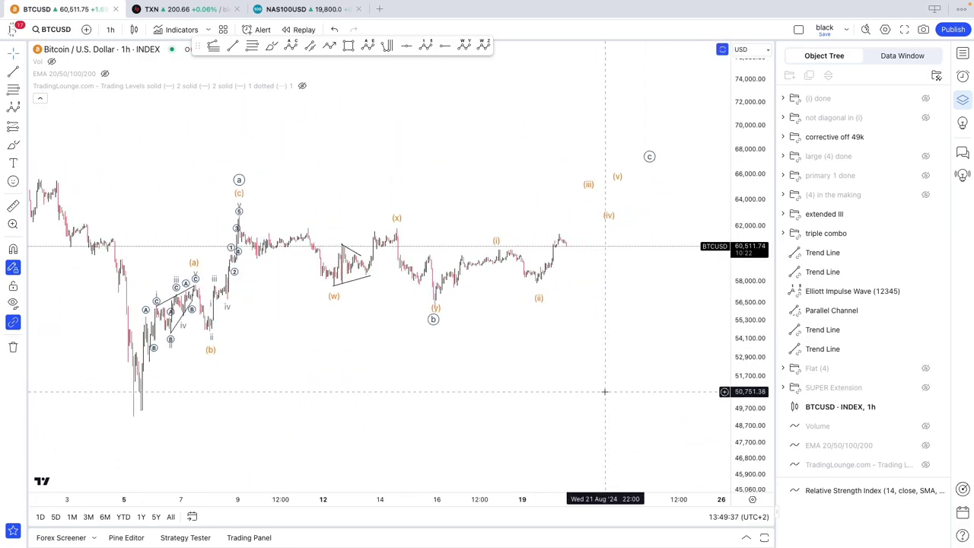
{"action": "right_click", "coordinate": [607, 287]}
{"action": "scroll", "coordinate": [400, 326], "scroll_direction": "right", "scroll_amount": 4}
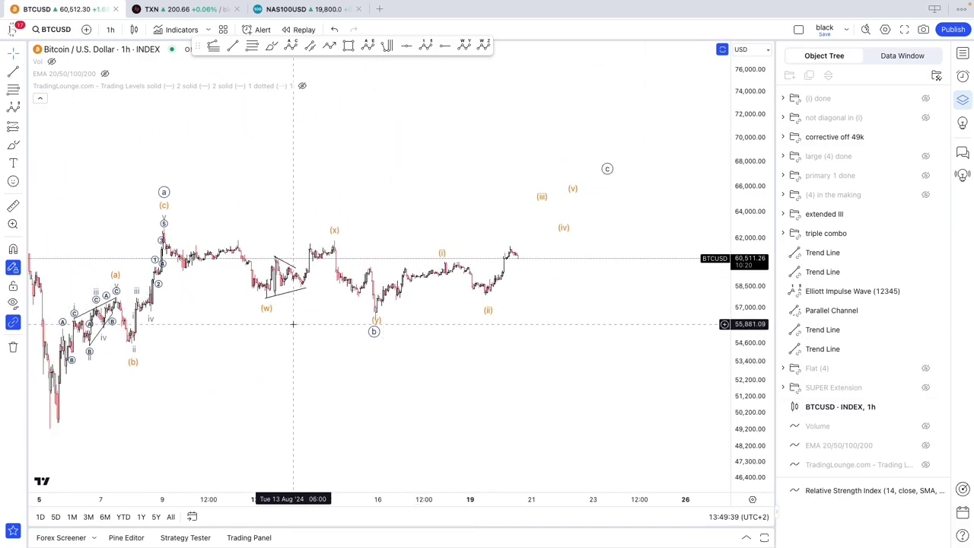
{"action": "scroll", "coordinate": [402, 278], "scroll_direction": "left", "scroll_amount": 1}
{"action": "scroll", "coordinate": [405, 264], "scroll_direction": "right", "scroll_amount": 1}
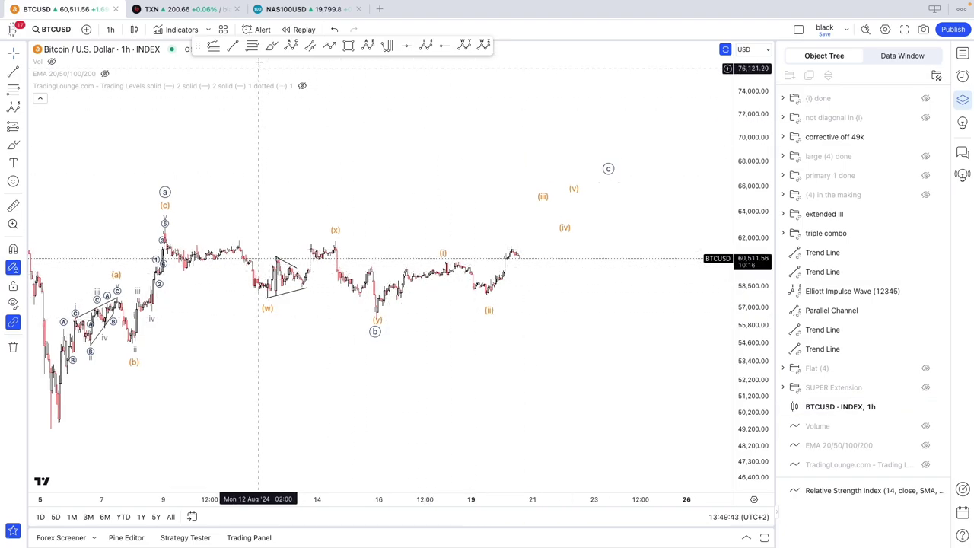
{"action": "left_click_drag", "start_coordinate": [408, 234], "coordinate": [590, 253]}
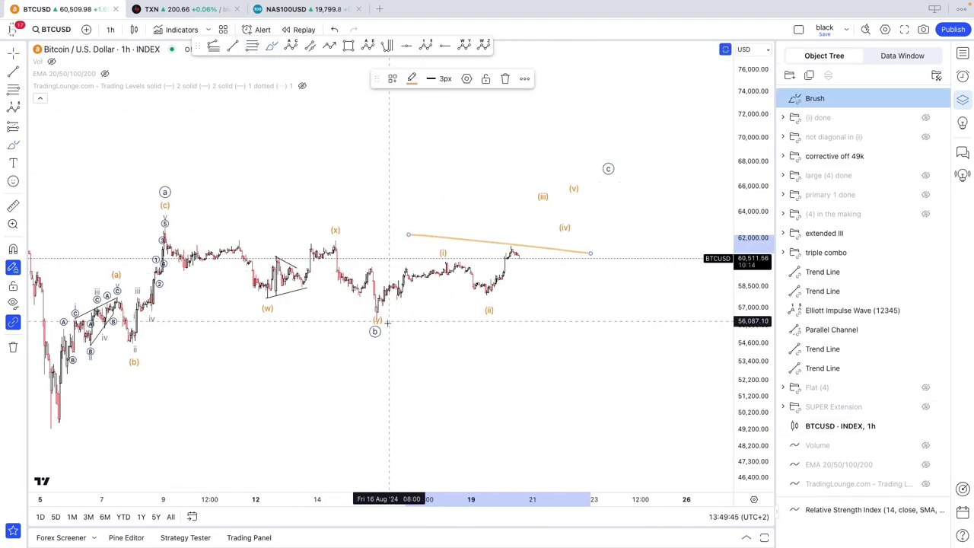
{"action": "mouse_move", "coordinate": [388, 325]}
{"action": "left_mouse_down"}
{"action": "mouse_move", "coordinate": [618, 304]}
{"action": "mouse_move", "coordinate": [715, 105]}
{"action": "mouse_move", "coordinate": [729, 409]}
{"action": "left_mouse_up"}
{"action": "scroll", "coordinate": [669, 399], "scroll_direction": "down", "scroll_amount": 3}
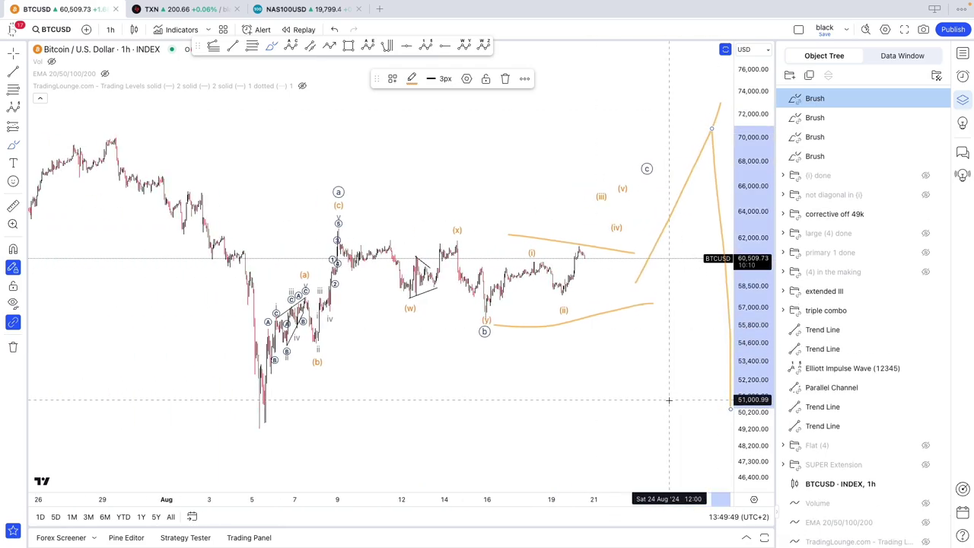
{"action": "scroll", "coordinate": [669, 400], "scroll_direction": "down", "scroll_amount": 5}
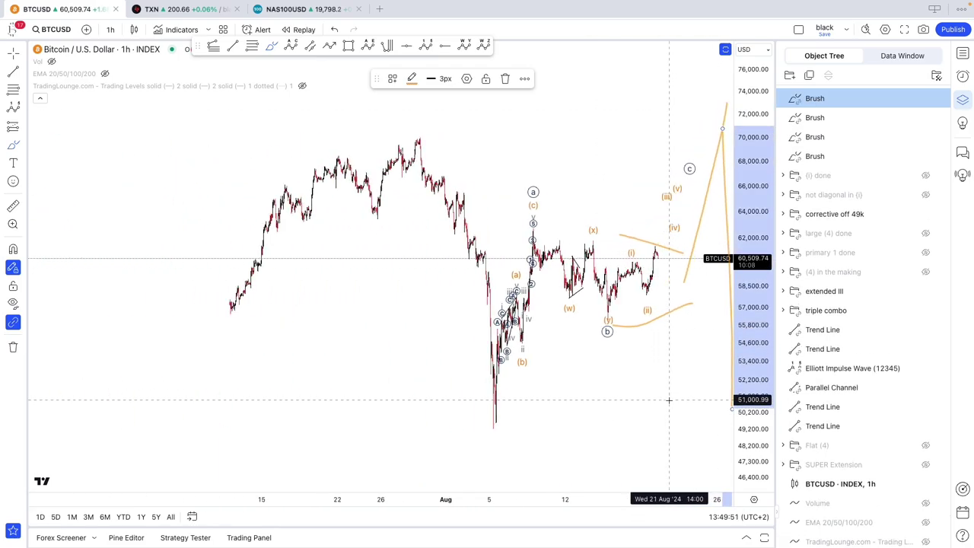
{"action": "key", "text": "ctrl+z"}
{"action": "key", "text": "ctrl+z"}
{"action": "key", "text": "ctrl+z"}
{"action": "key", "text": "ctrl+z"}
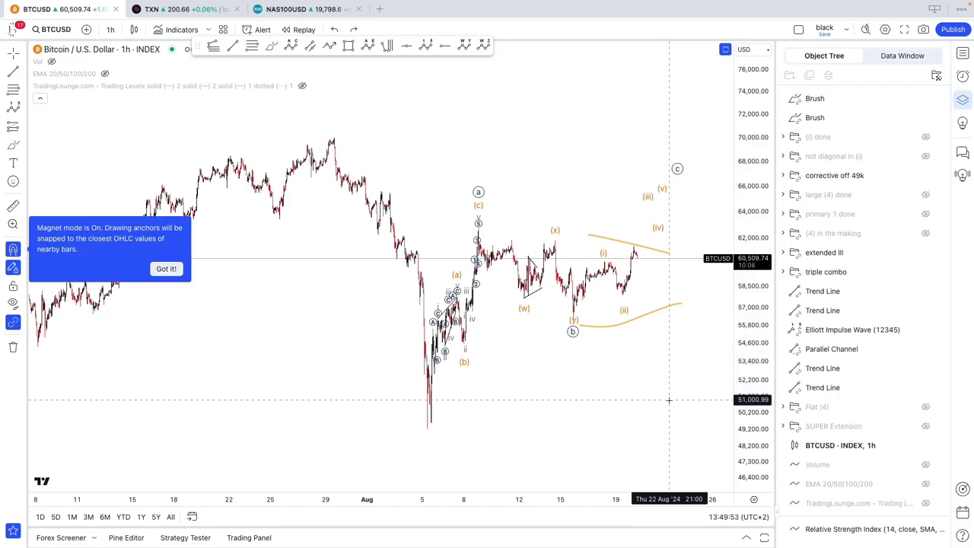
{"action": "scroll", "coordinate": [605, 348], "scroll_direction": "right", "scroll_amount": 3}
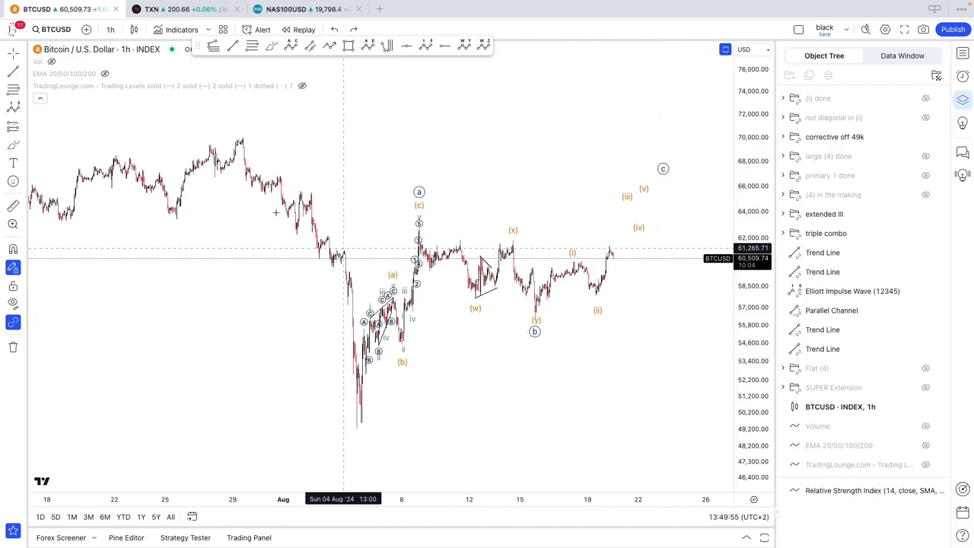
{"action": "left_click", "coordinate": [12, 53]}
{"action": "left_click", "coordinate": [30, 73]}
{"action": "scroll", "coordinate": [411, 124], "scroll_direction": "right", "scroll_amount": 3}
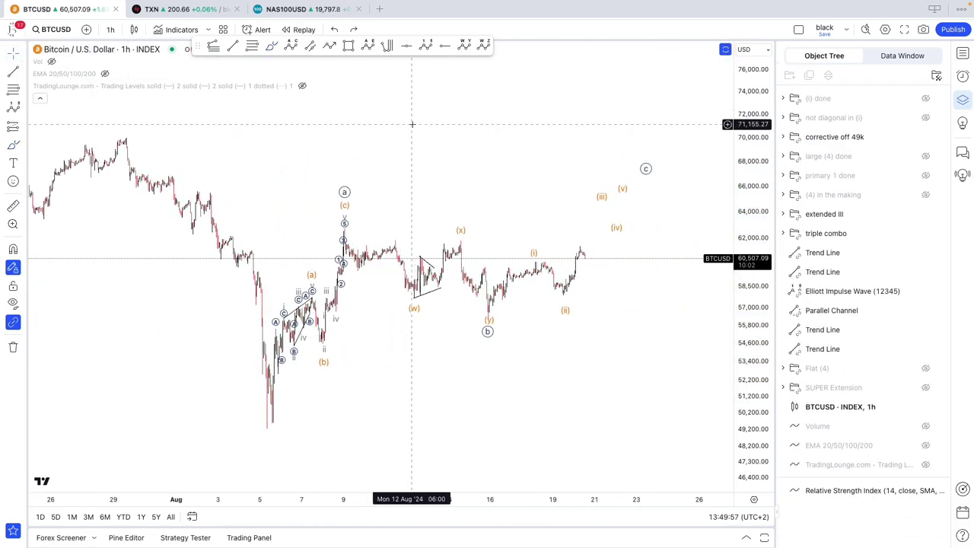
{"action": "left_click", "coordinate": [926, 137]}
{"action": "left_click", "coordinate": [927, 98]}
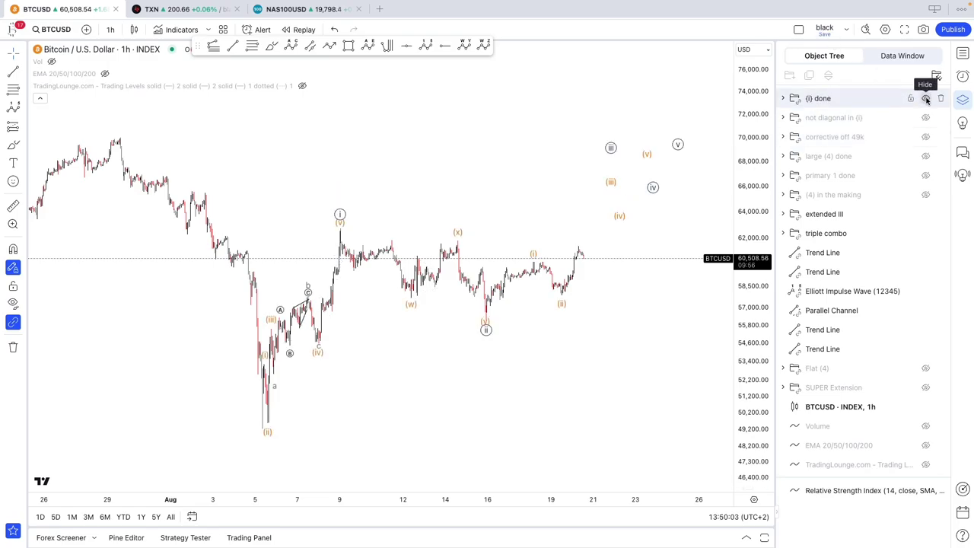
{"action": "left_click", "coordinate": [926, 98]}
{"action": "left_click", "coordinate": [926, 137]}
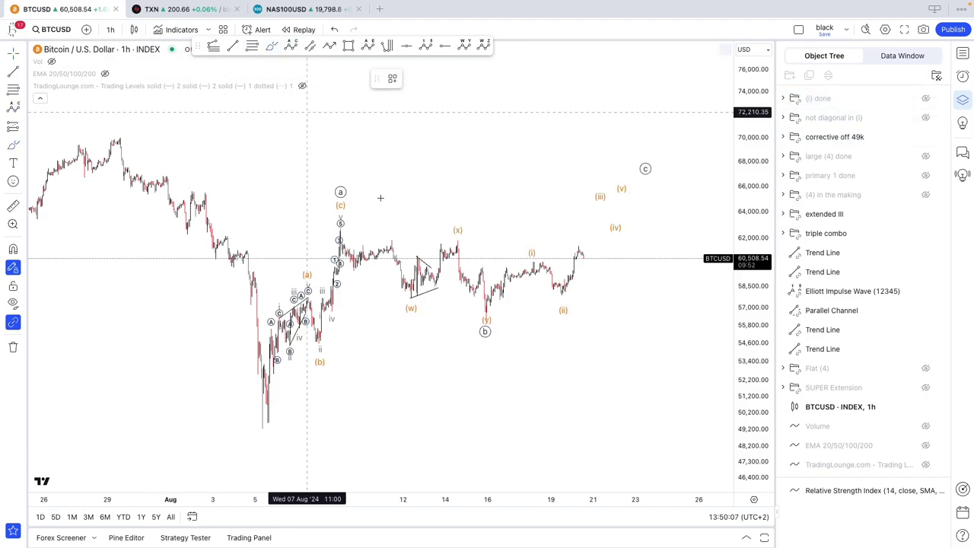
{"action": "mouse_move", "coordinate": [589, 279]}
{"action": "left_mouse_down"}
{"action": "mouse_move", "coordinate": [622, 179]}
{"action": "mouse_move", "coordinate": [645, 168]}
{"action": "mouse_move", "coordinate": [708, 421]}
{"action": "left_mouse_up"}
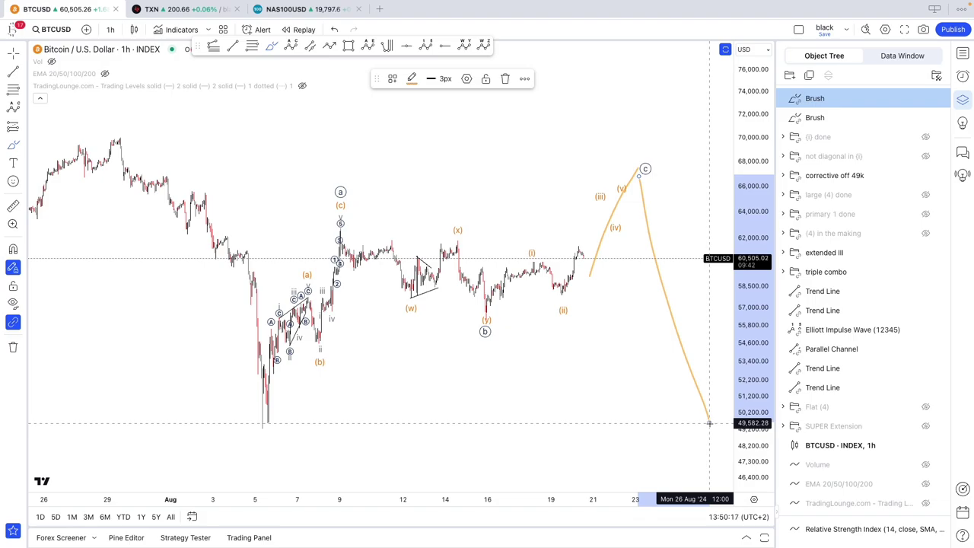
{"action": "key", "text": "ctrl"}
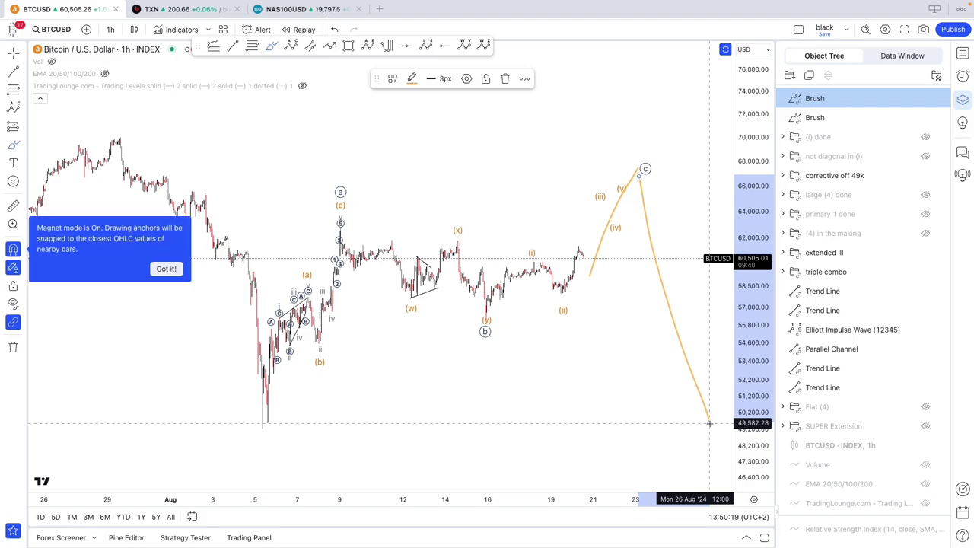
{"action": "key", "text": "ctrl+z"}
{"action": "key", "text": "ctrl+z"}
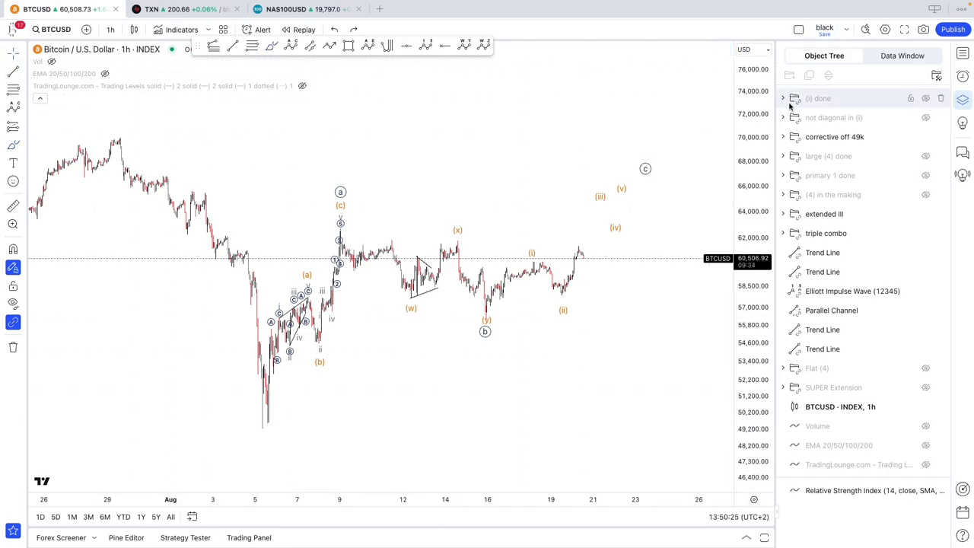
{"action": "left_click_drag", "start_coordinate": [776, 134], "coordinate": [808, 136]}
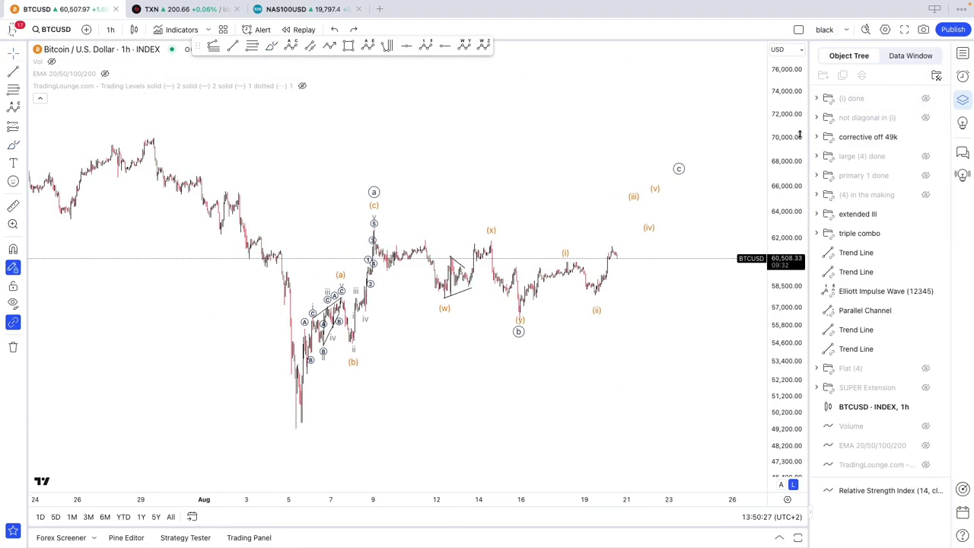
Step: Show volume bars, switch to 1-day candles and hide the corrective off 49k count
{"action": "left_click", "coordinate": [52, 62]}
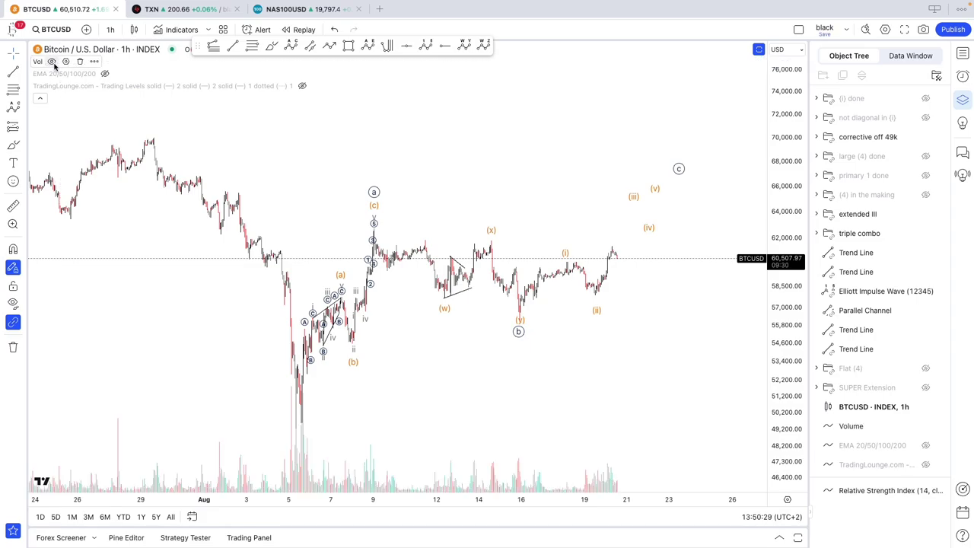
{"action": "left_click", "coordinate": [110, 30]}
{"action": "left_click", "coordinate": [149, 422]}
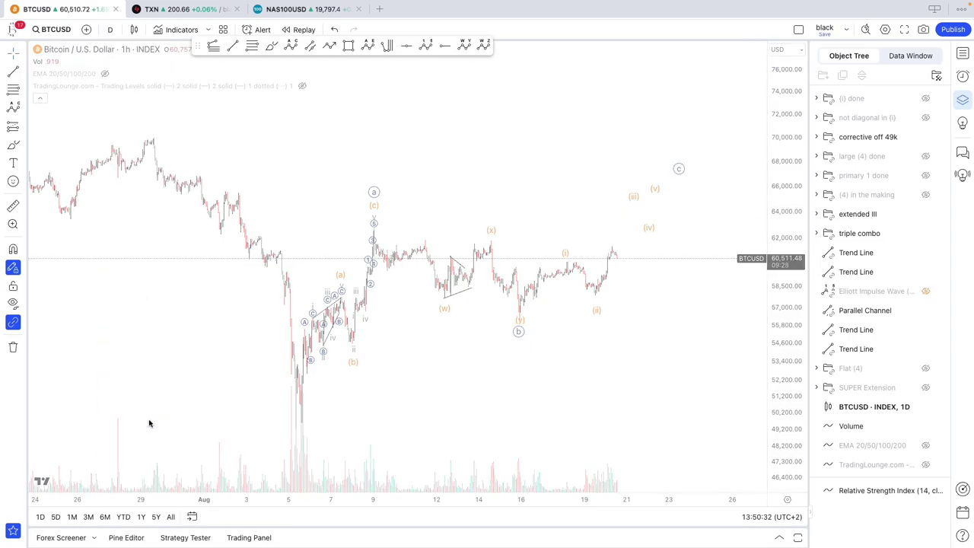
{"action": "scroll", "coordinate": [746, 370], "scroll_direction": "up", "scroll_amount": 5}
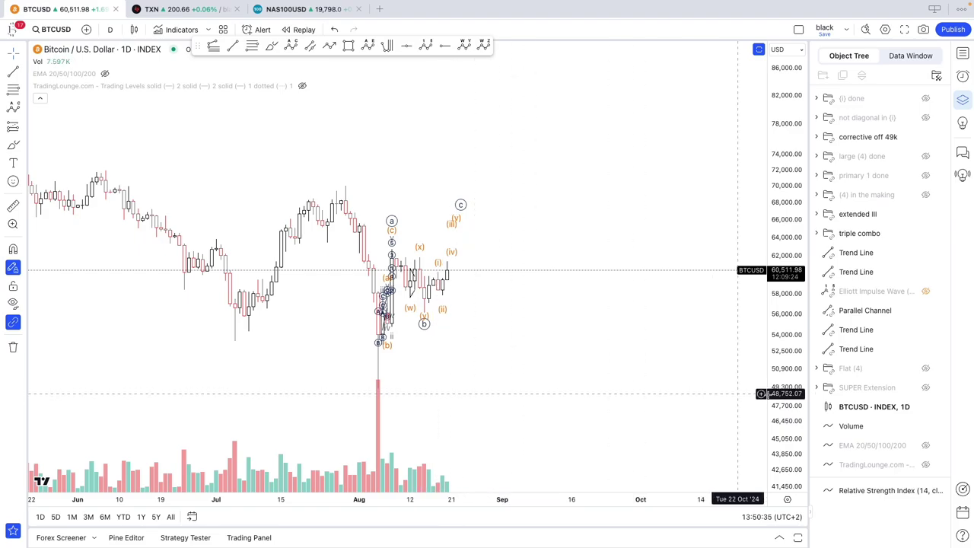
{"action": "scroll", "coordinate": [631, 332], "scroll_direction": "up", "scroll_amount": 2}
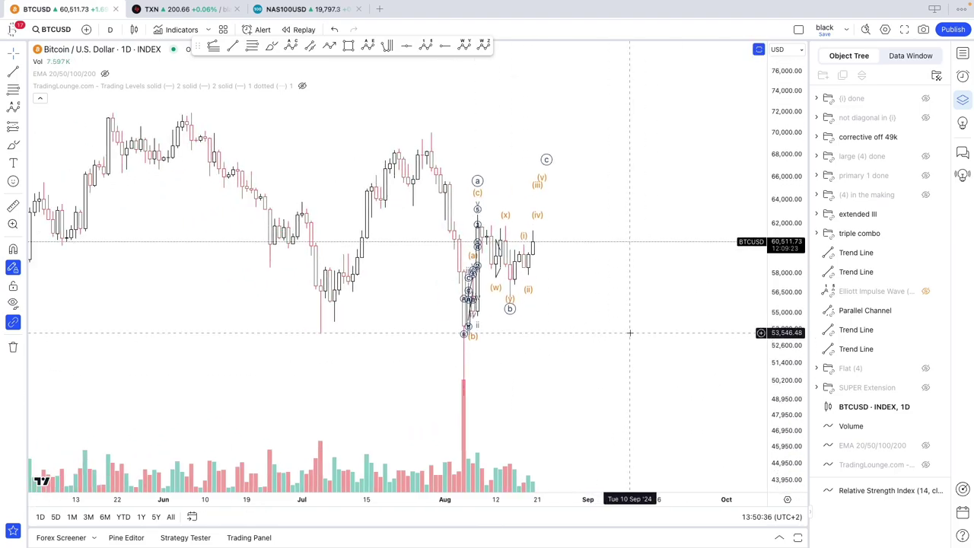
{"action": "left_click", "coordinate": [926, 137]}
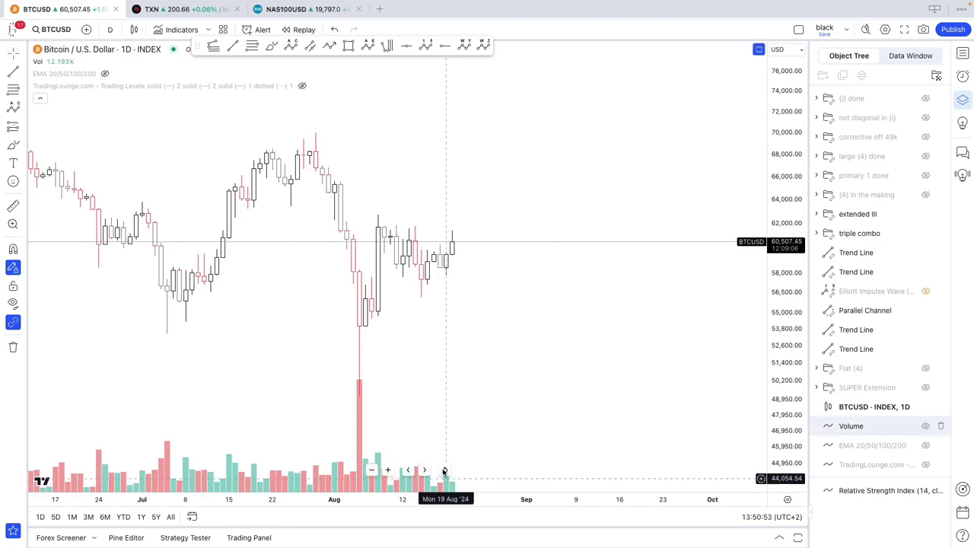
Step: Switch Bitcoin to the 1-week timeframe, zoom the chart, and reopen the interval list
{"action": "left_click", "coordinate": [111, 29]}
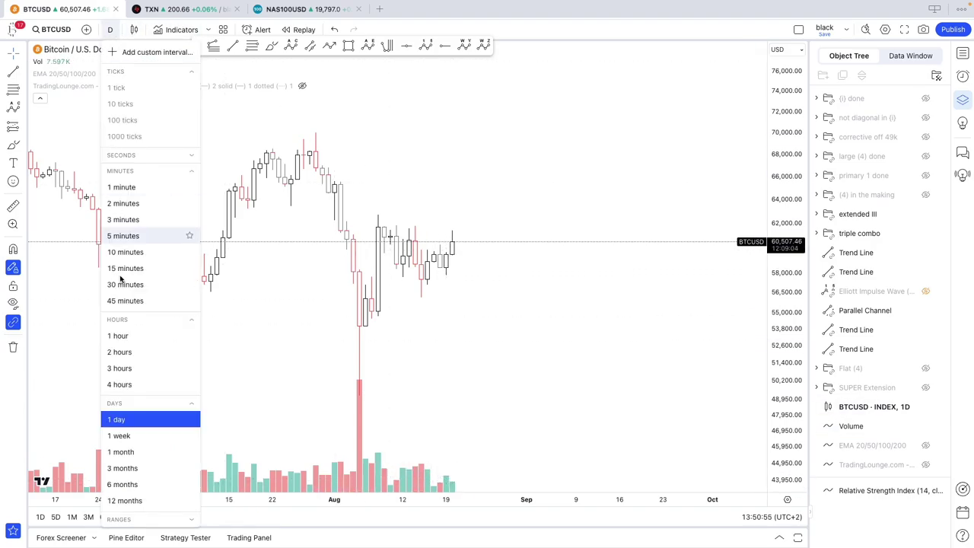
{"action": "left_click", "coordinate": [131, 439]}
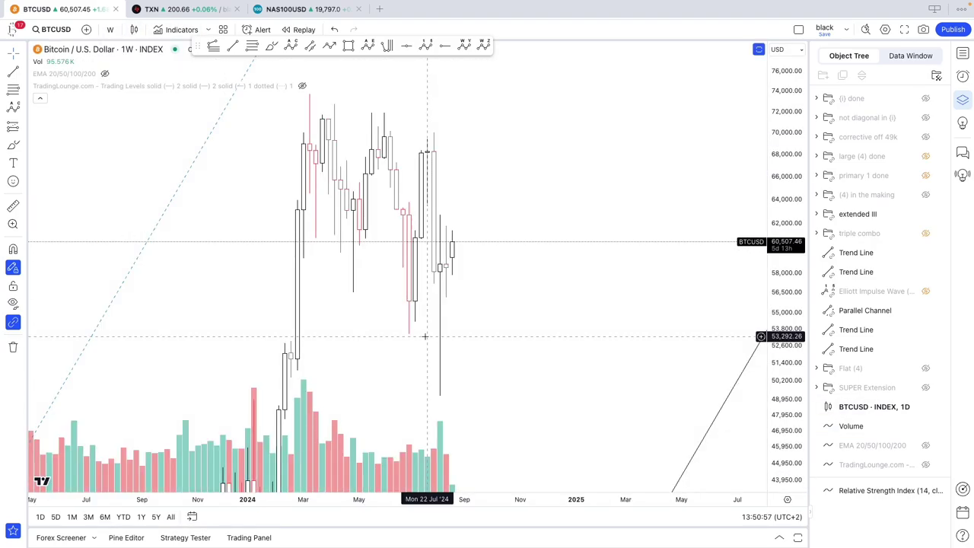
{"action": "scroll", "coordinate": [400, 320], "scroll_direction": "up", "scroll_amount": 5}
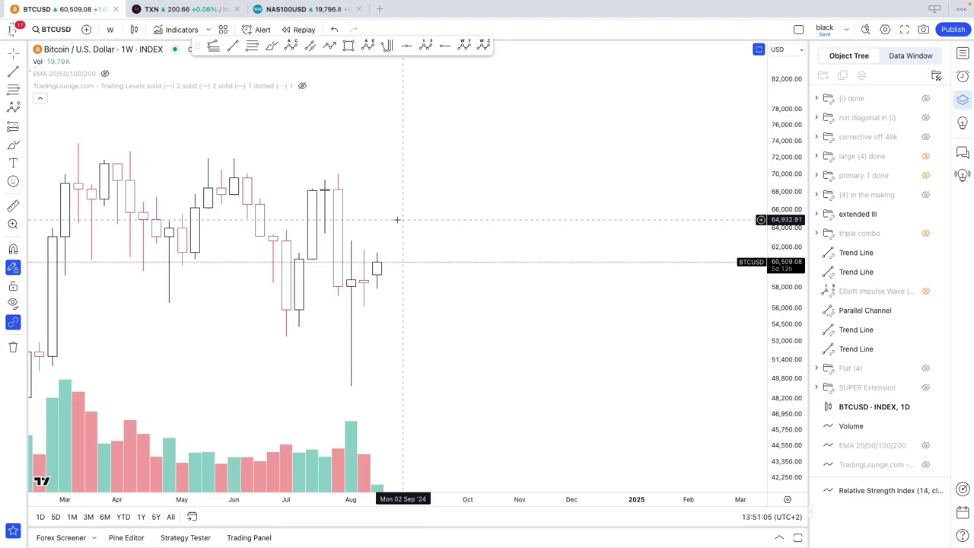
{"action": "scroll", "coordinate": [390, 252], "scroll_direction": "down", "scroll_amount": 2}
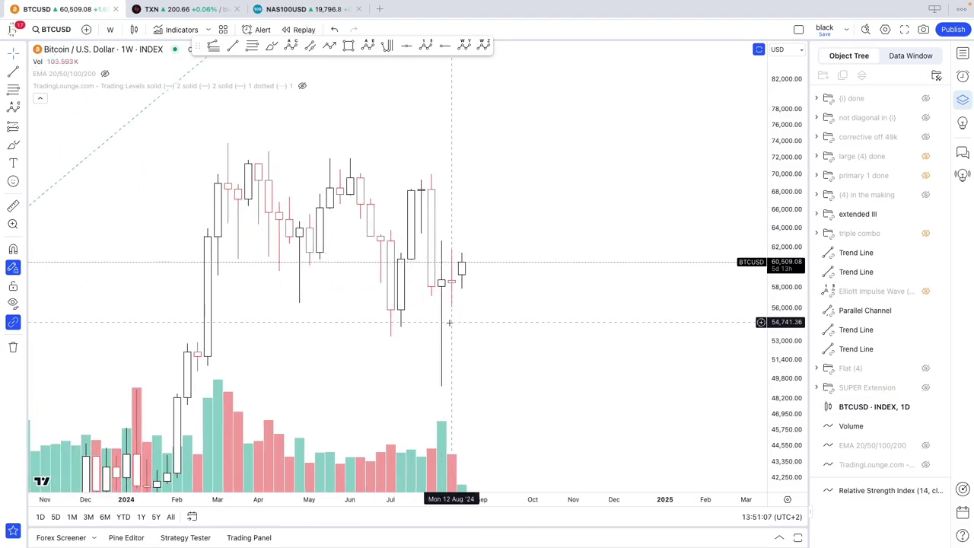
{"action": "left_click", "coordinate": [110, 30]}
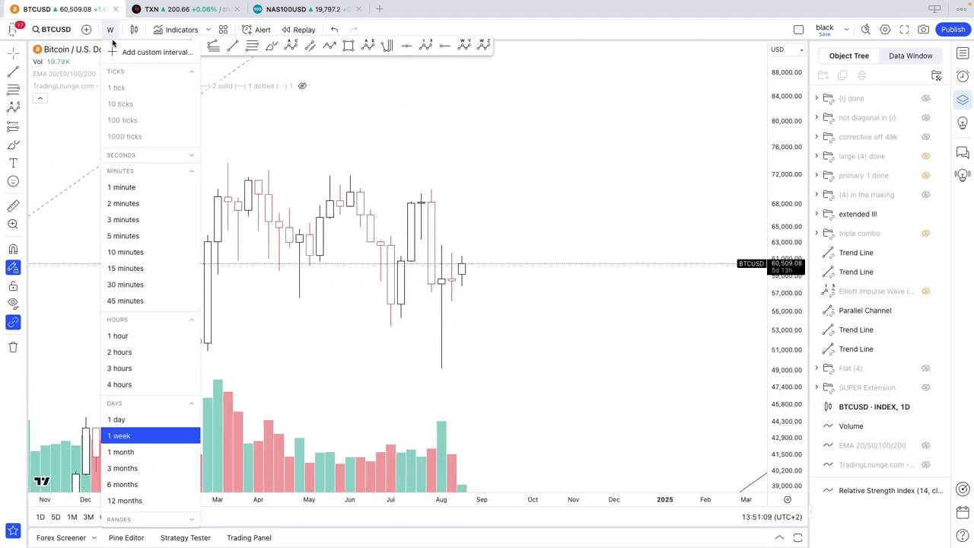
Step: Switch the Bitcoin chart to 4-hour candles
{"action": "left_click", "coordinate": [144, 389]}
{"action": "scroll", "coordinate": [681, 332], "scroll_direction": "down", "scroll_amount": 5}
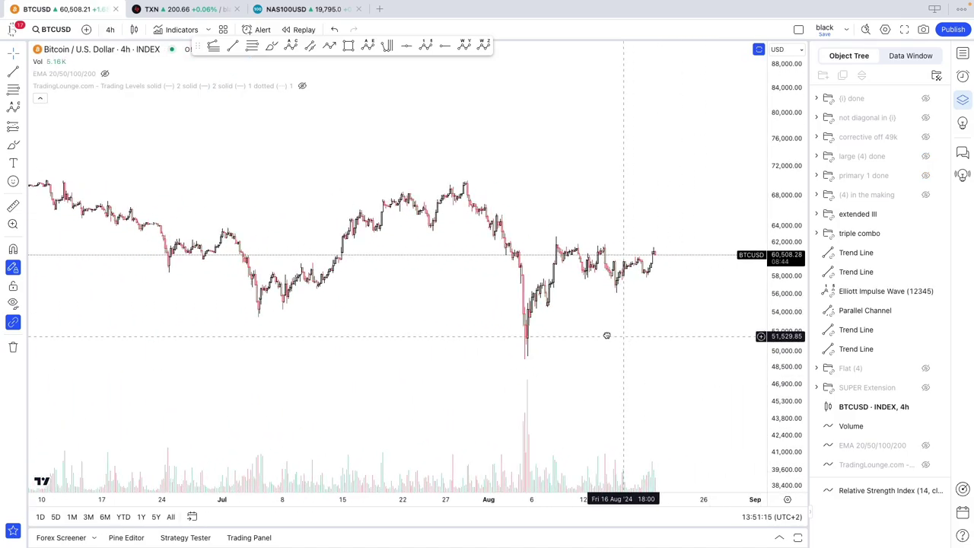
{"action": "scroll", "coordinate": [607, 336], "scroll_direction": "up", "scroll_amount": 2}
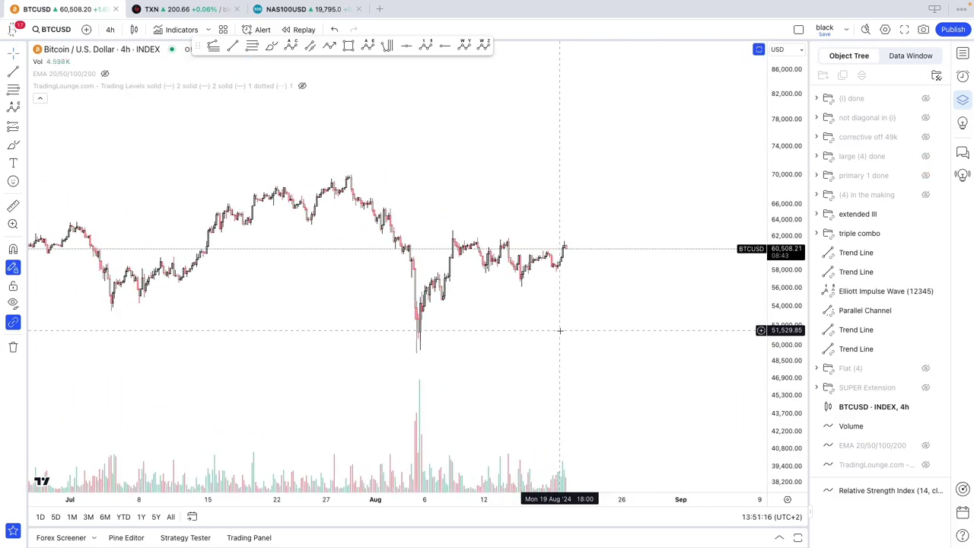
Step: Draw a path from the early-August low, ending in an arrow near 66,000
{"action": "left_click", "coordinate": [328, 45]}
{"action": "left_click", "coordinate": [409, 353]}
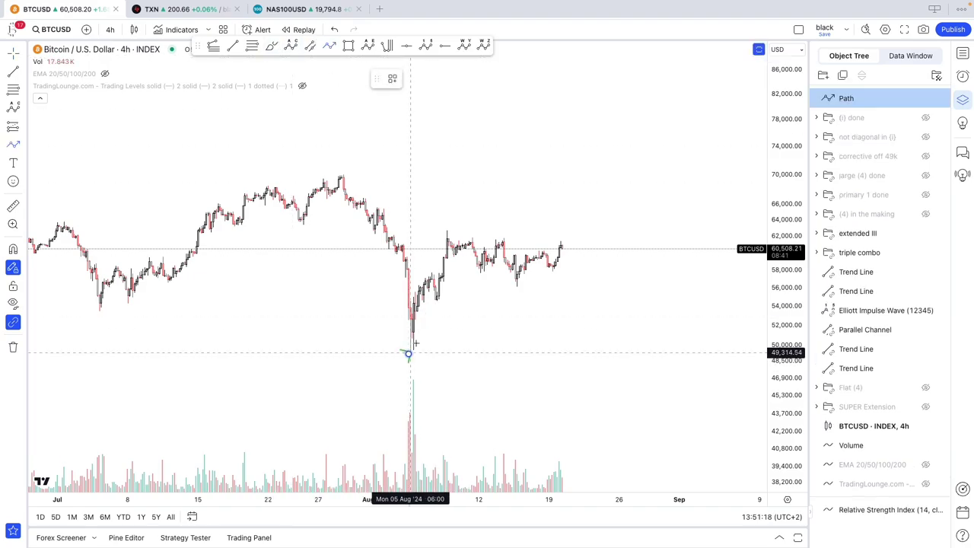
{"action": "left_click", "coordinate": [450, 233]}
{"action": "left_click", "coordinate": [548, 273]}
{"action": "double_click", "coordinate": [624, 169]}
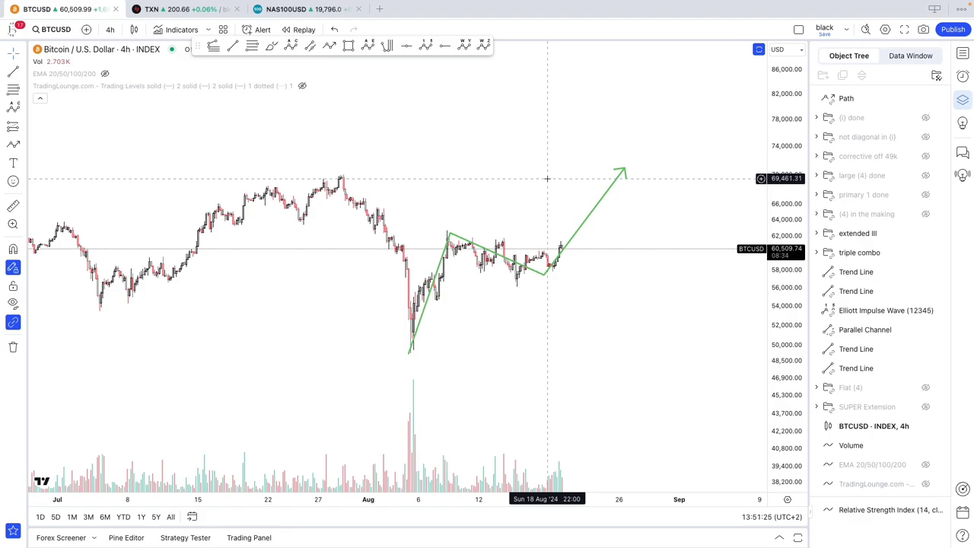
{"action": "left_click_drag", "start_coordinate": [450, 235], "coordinate": [448, 226]}
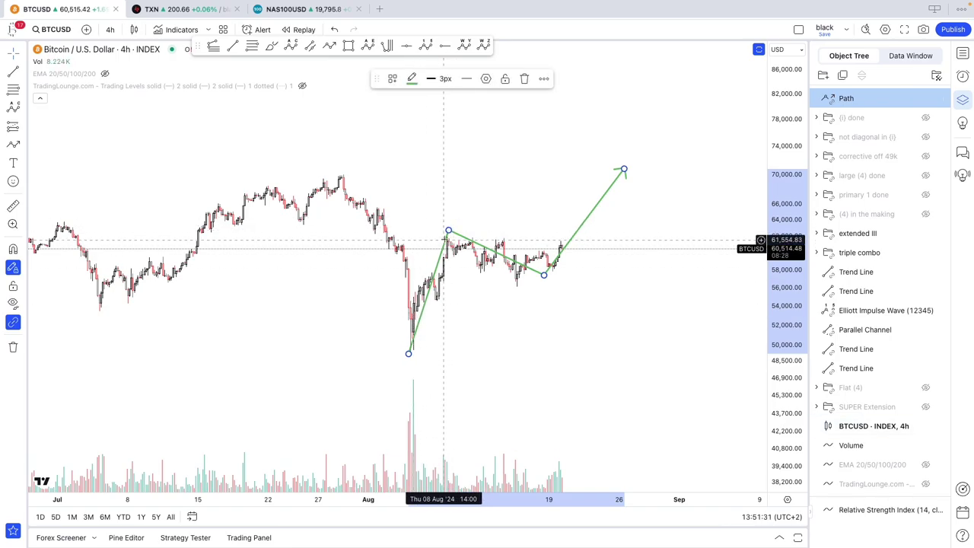
{"action": "left_click_drag", "start_coordinate": [624, 169], "coordinate": [595, 200]}
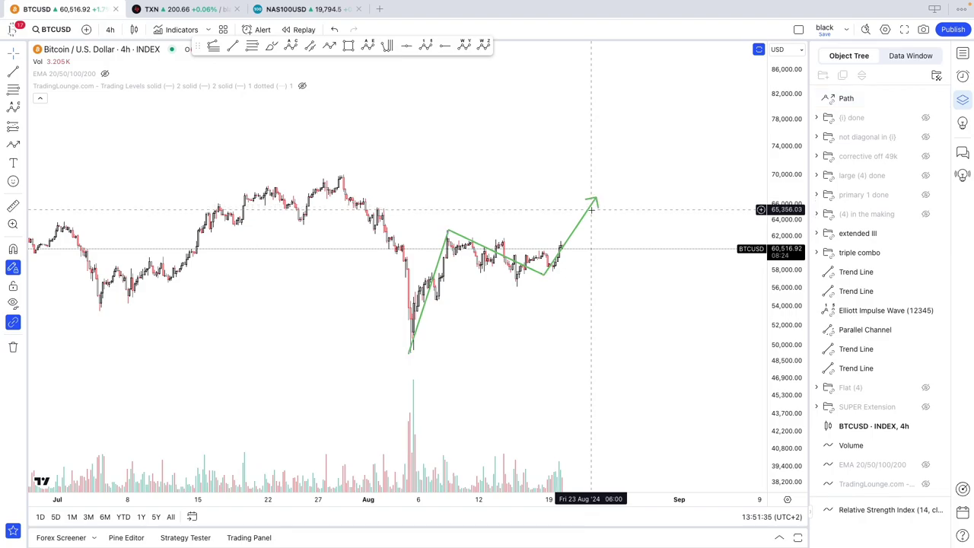
Step: Delete the green path to leave the chart clean
{"action": "scroll", "coordinate": [586, 212], "scroll_direction": "up", "scroll_amount": 2}
{"action": "scroll", "coordinate": [581, 213], "scroll_direction": "down", "scroll_amount": 2}
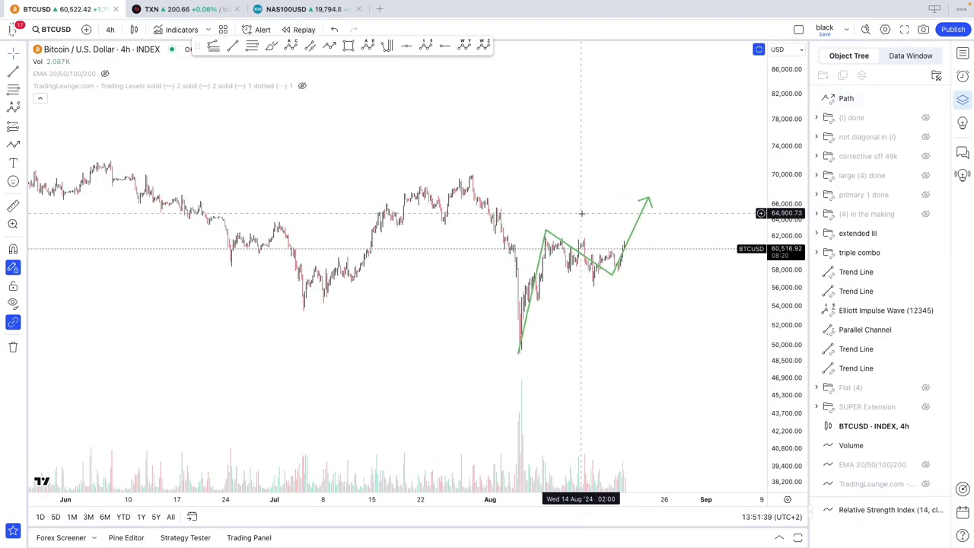
{"action": "left_click", "coordinate": [546, 229]}
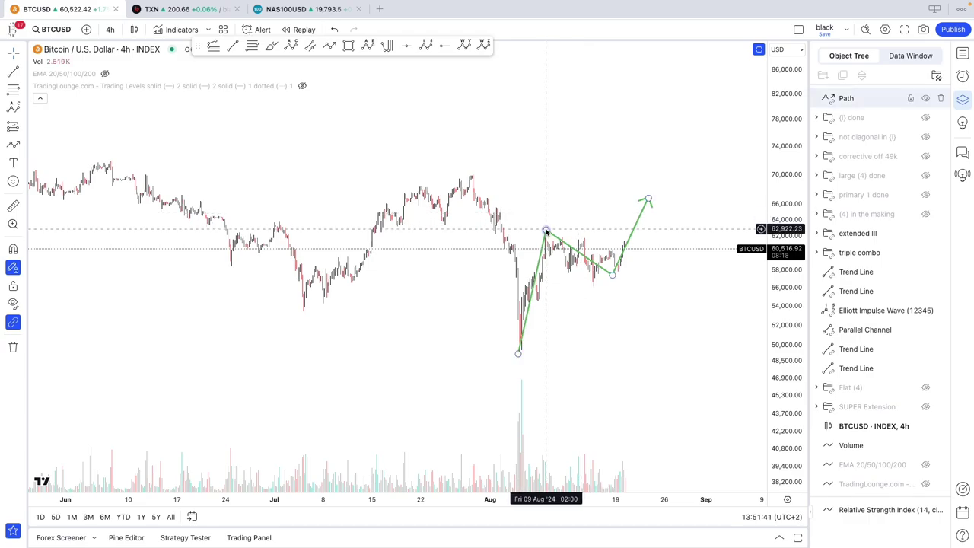
{"action": "right_click", "coordinate": [546, 230]}
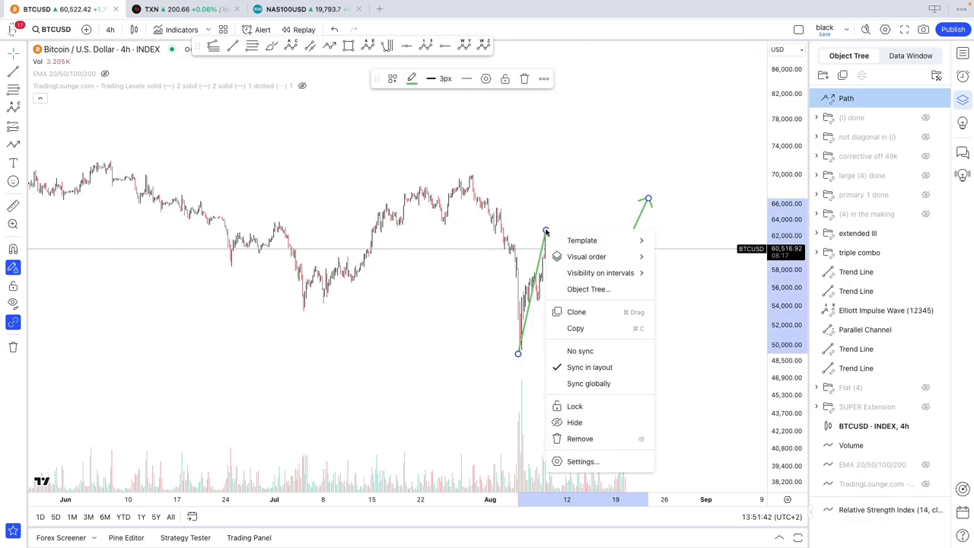
{"action": "left_click", "coordinate": [523, 79]}
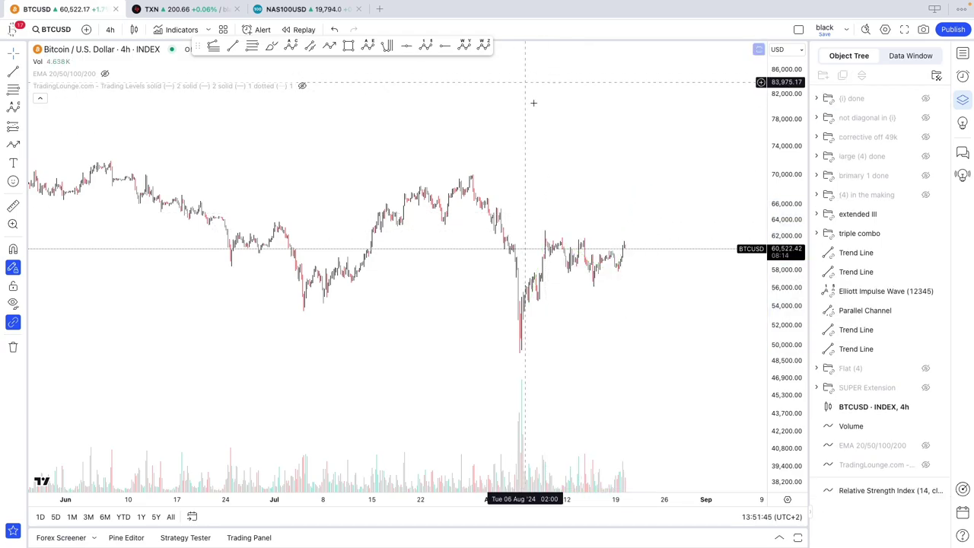
Step: Show the Cryptos watchlist, with BTCUSD near 60,519, in the right side panel
{"action": "scroll", "coordinate": [557, 141], "scroll_direction": "up", "scroll_amount": 2}
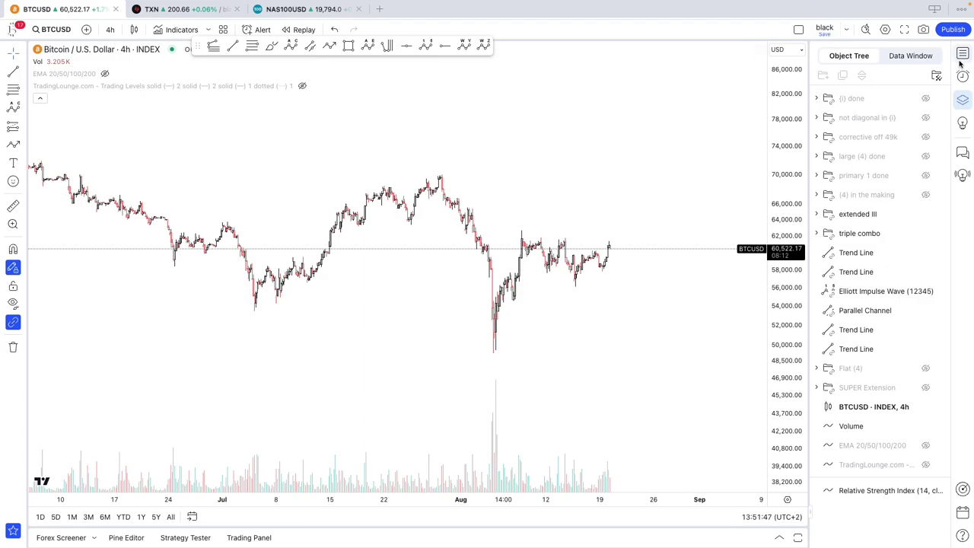
{"action": "scroll", "coordinate": [633, 293], "scroll_direction": "up", "scroll_amount": 1}
{"action": "scroll", "coordinate": [633, 293], "scroll_direction": "up", "scroll_amount": 3}
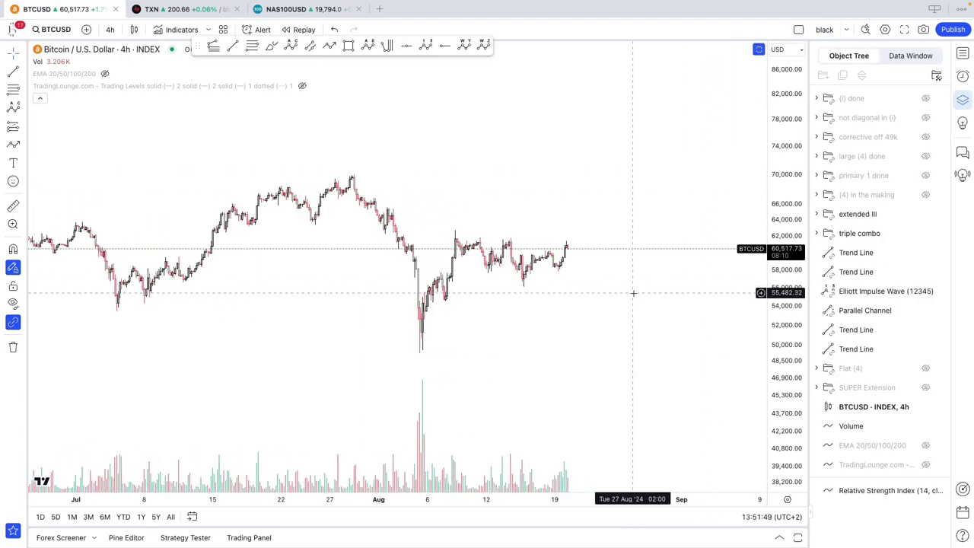
{"action": "left_click", "coordinate": [966, 52]}
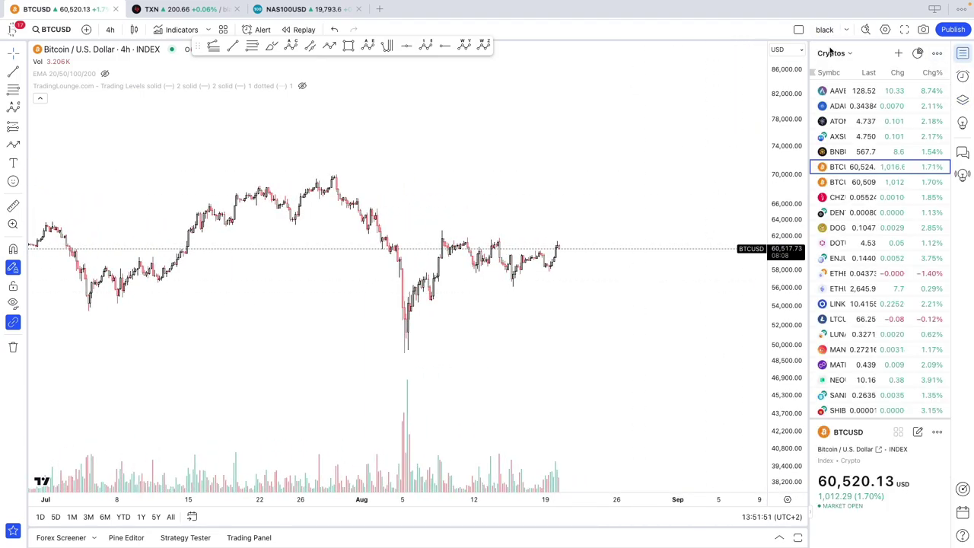
{"action": "scroll", "coordinate": [707, 188], "scroll_direction": "down", "scroll_amount": 2}
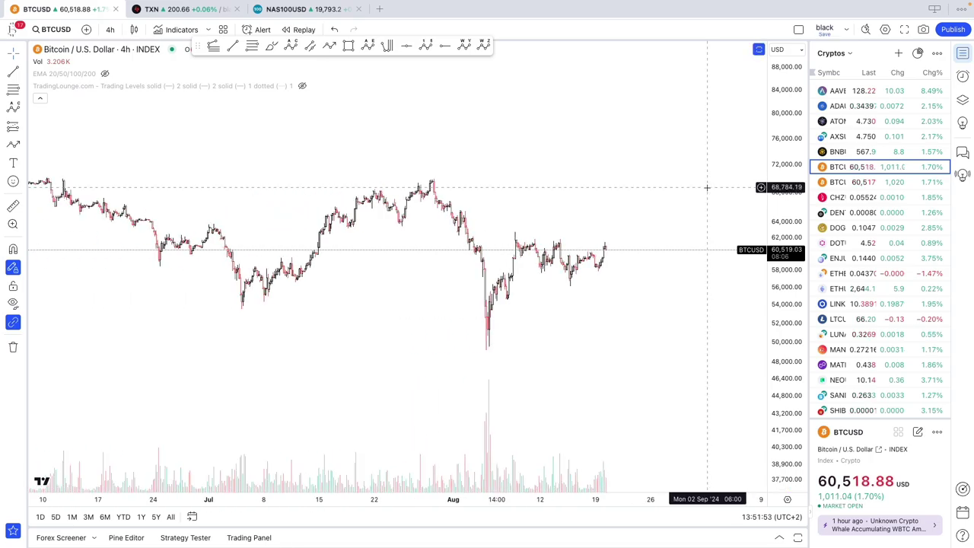